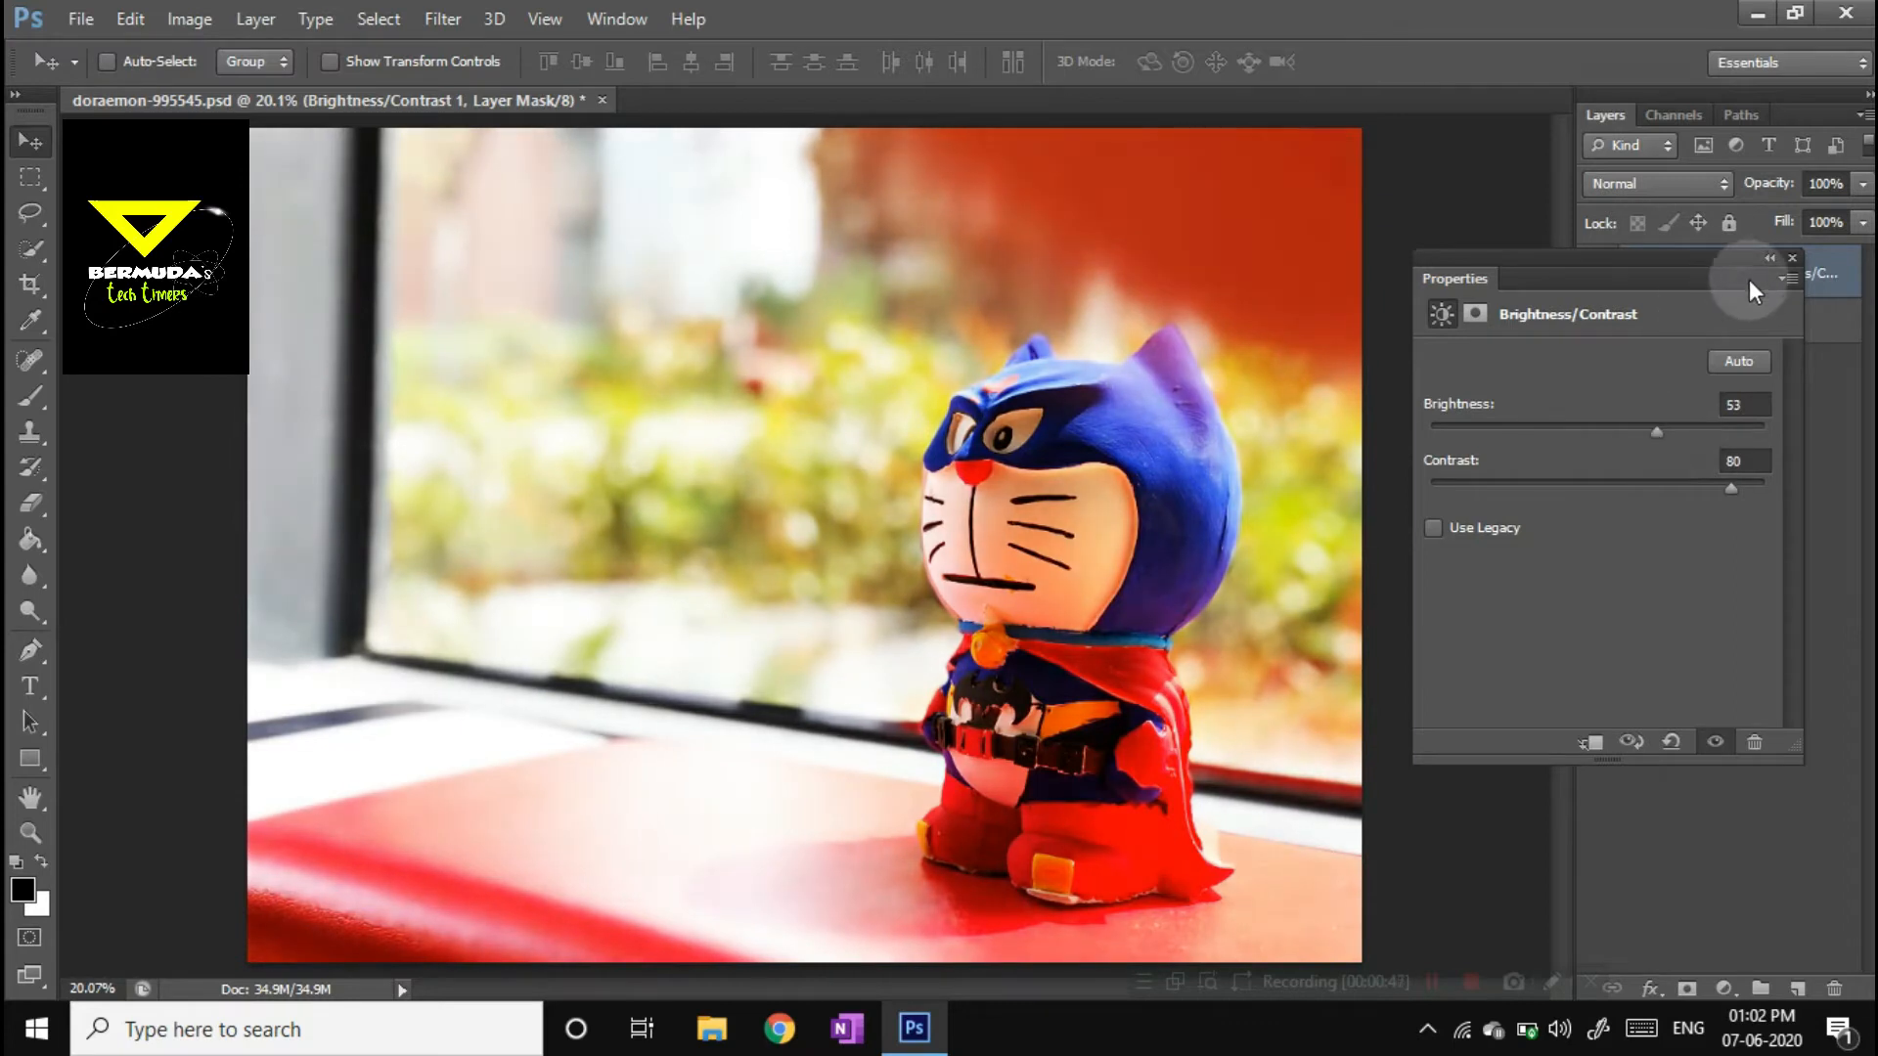
Step: Add a Black & White adjustment layer above the Brightness/Contrast layer
left_click(1769, 260)
left_click(1725, 989)
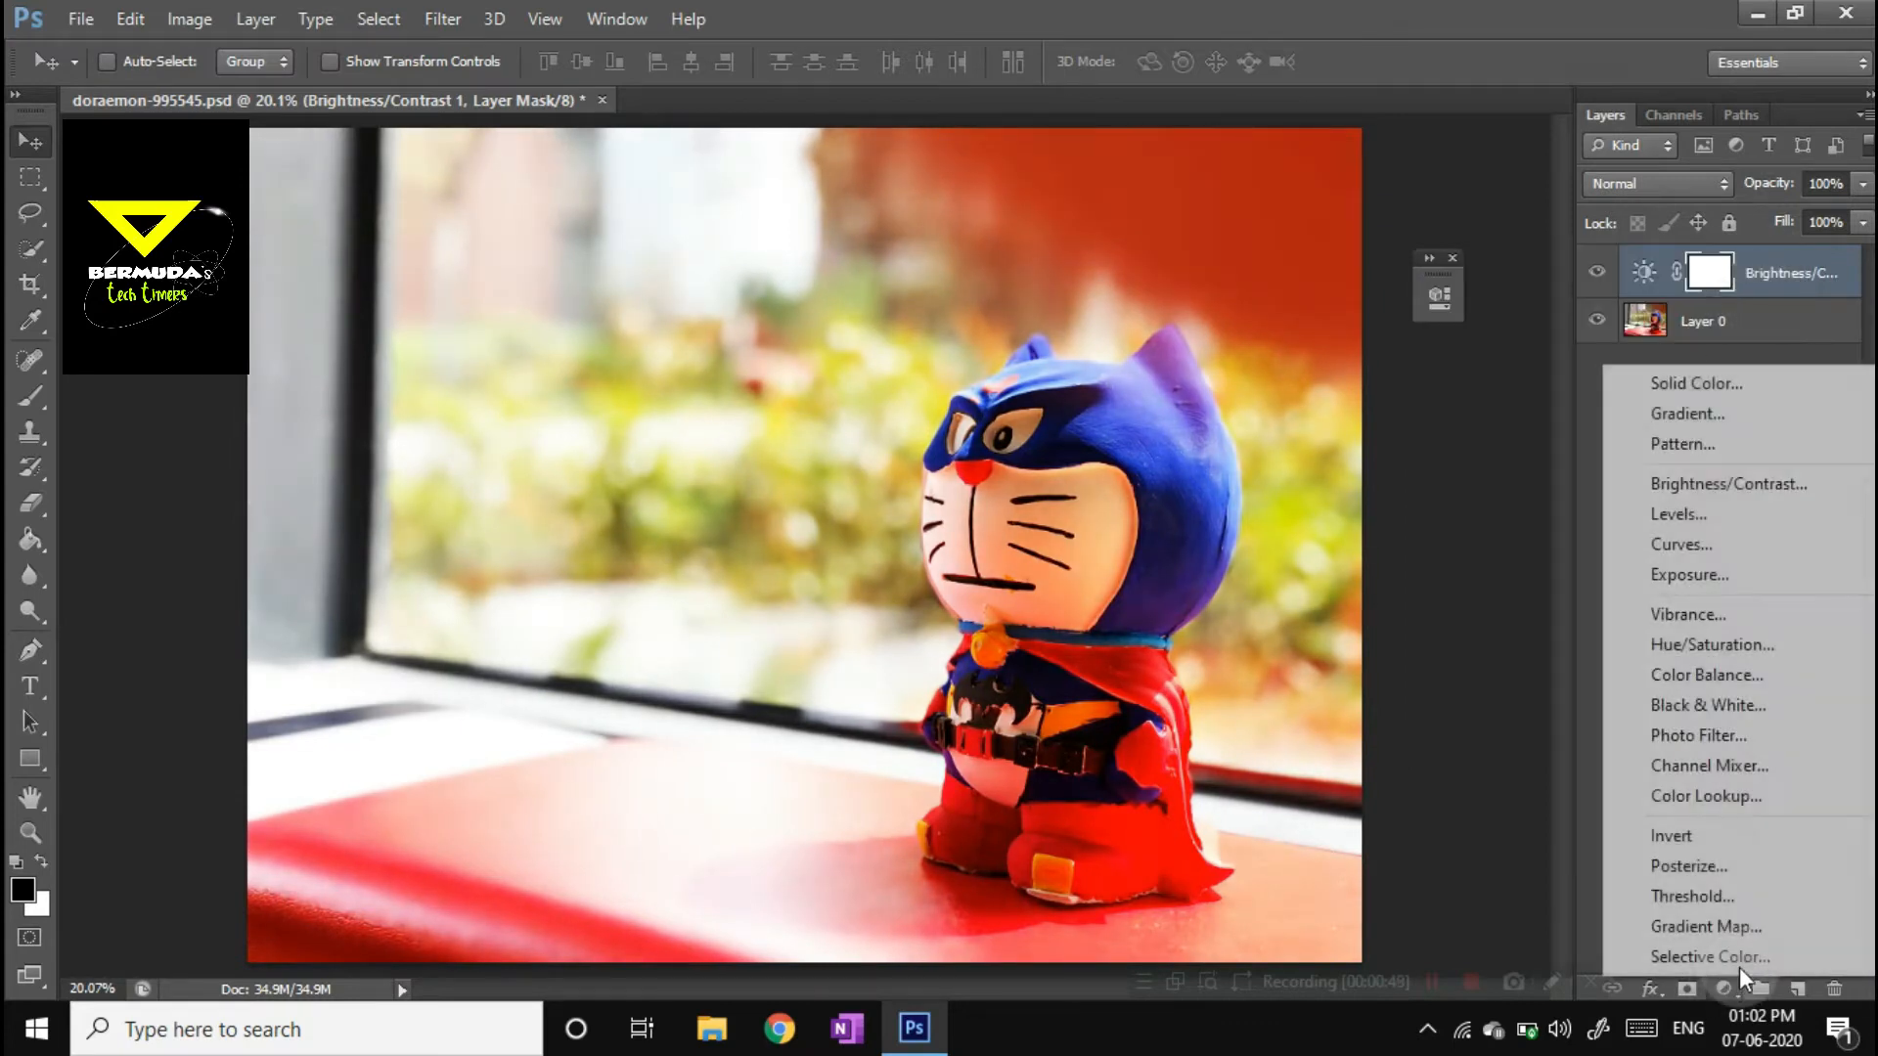
left_click(1712, 702)
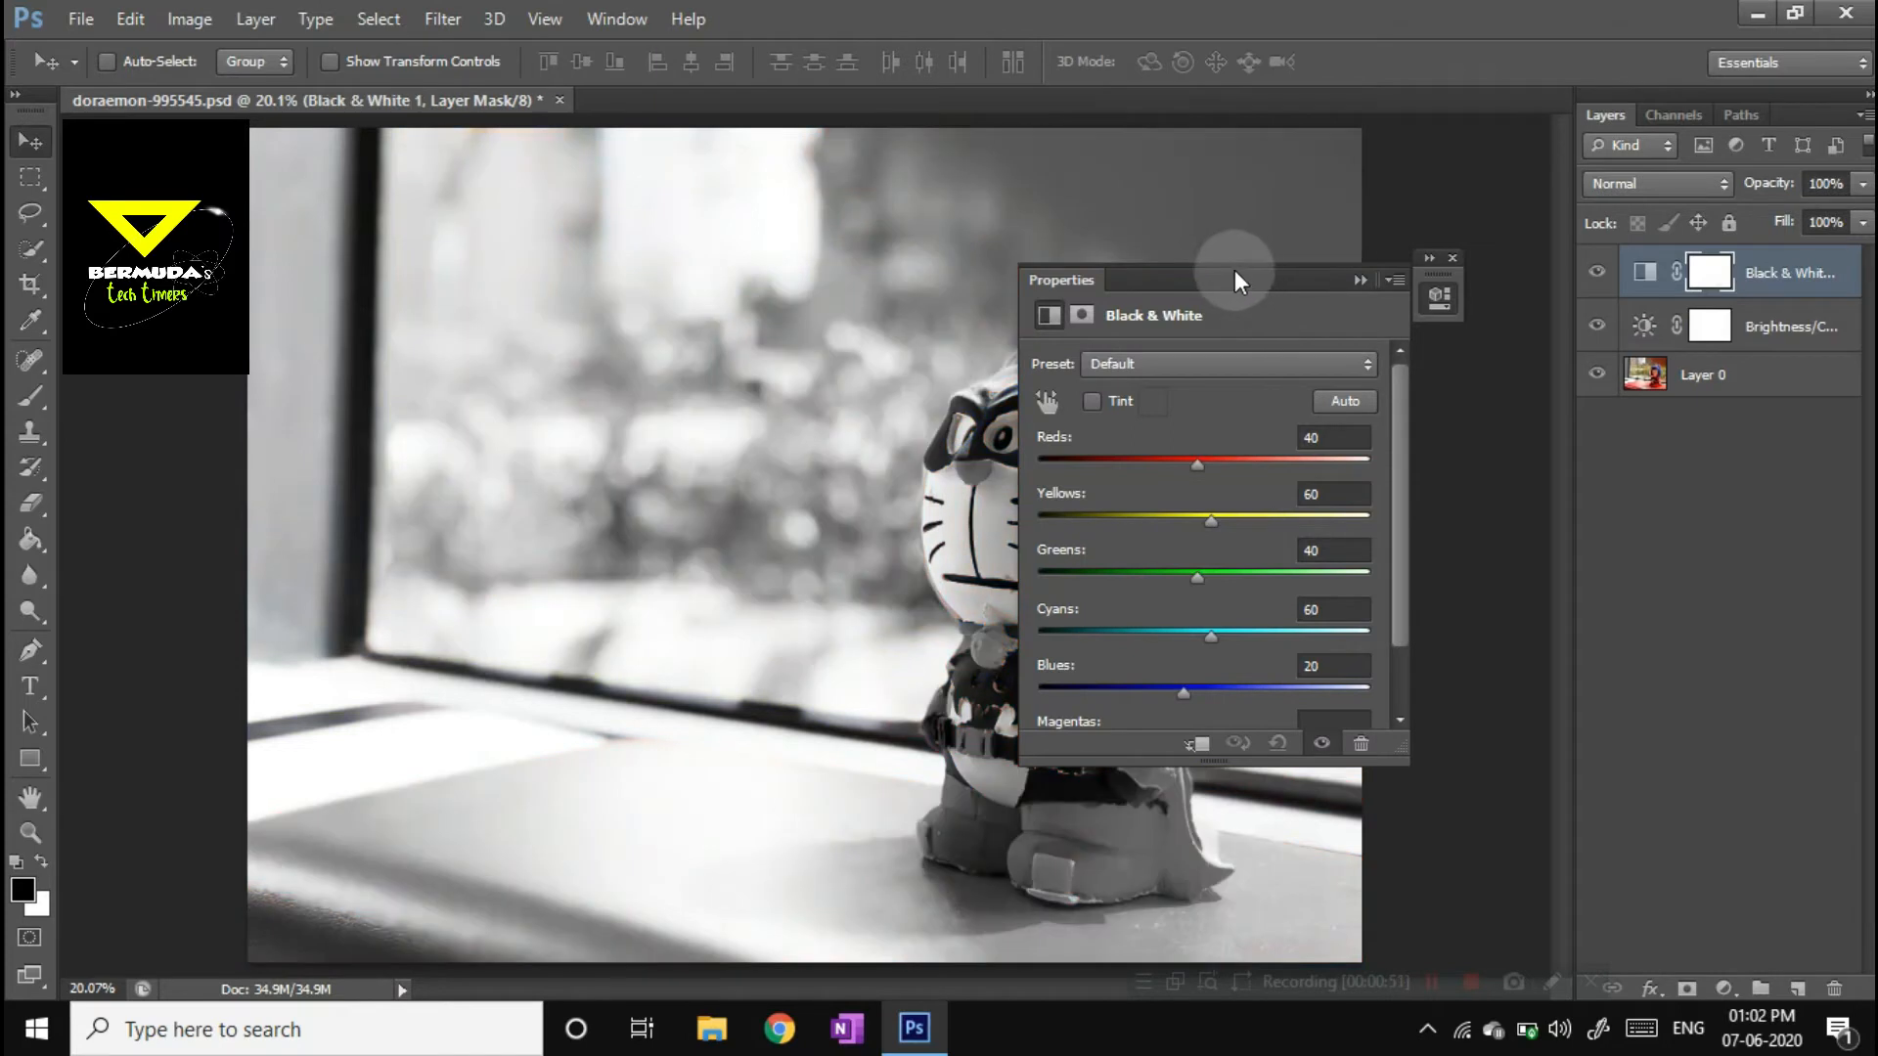
left_click_drag(1524, 261, 1650, 239)
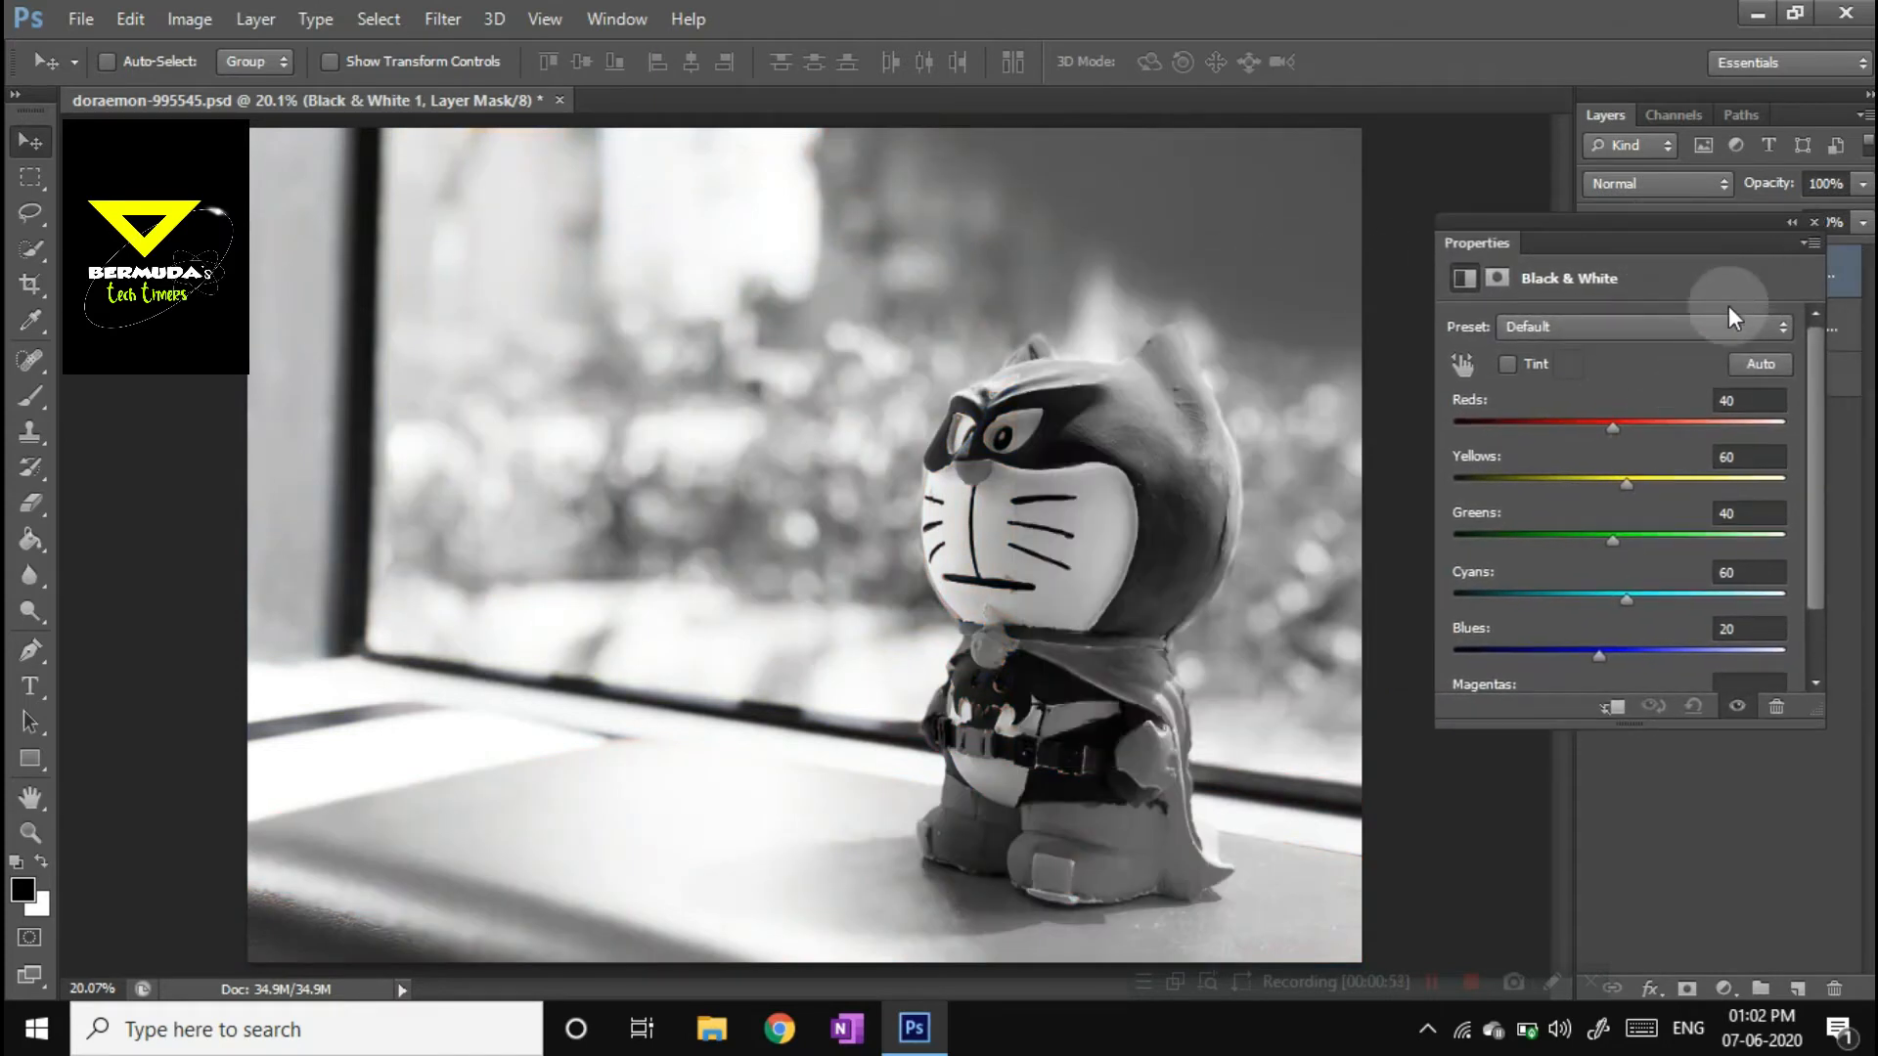
Step: Set the Black & White adjustment to Reds 25, Greens 224, and Cyans, Blues and Magentas -200
mouse_move(1611, 428)
left_mouse_down()
mouse_move(1675, 430)
mouse_move(1606, 448)
left_mouse_up()
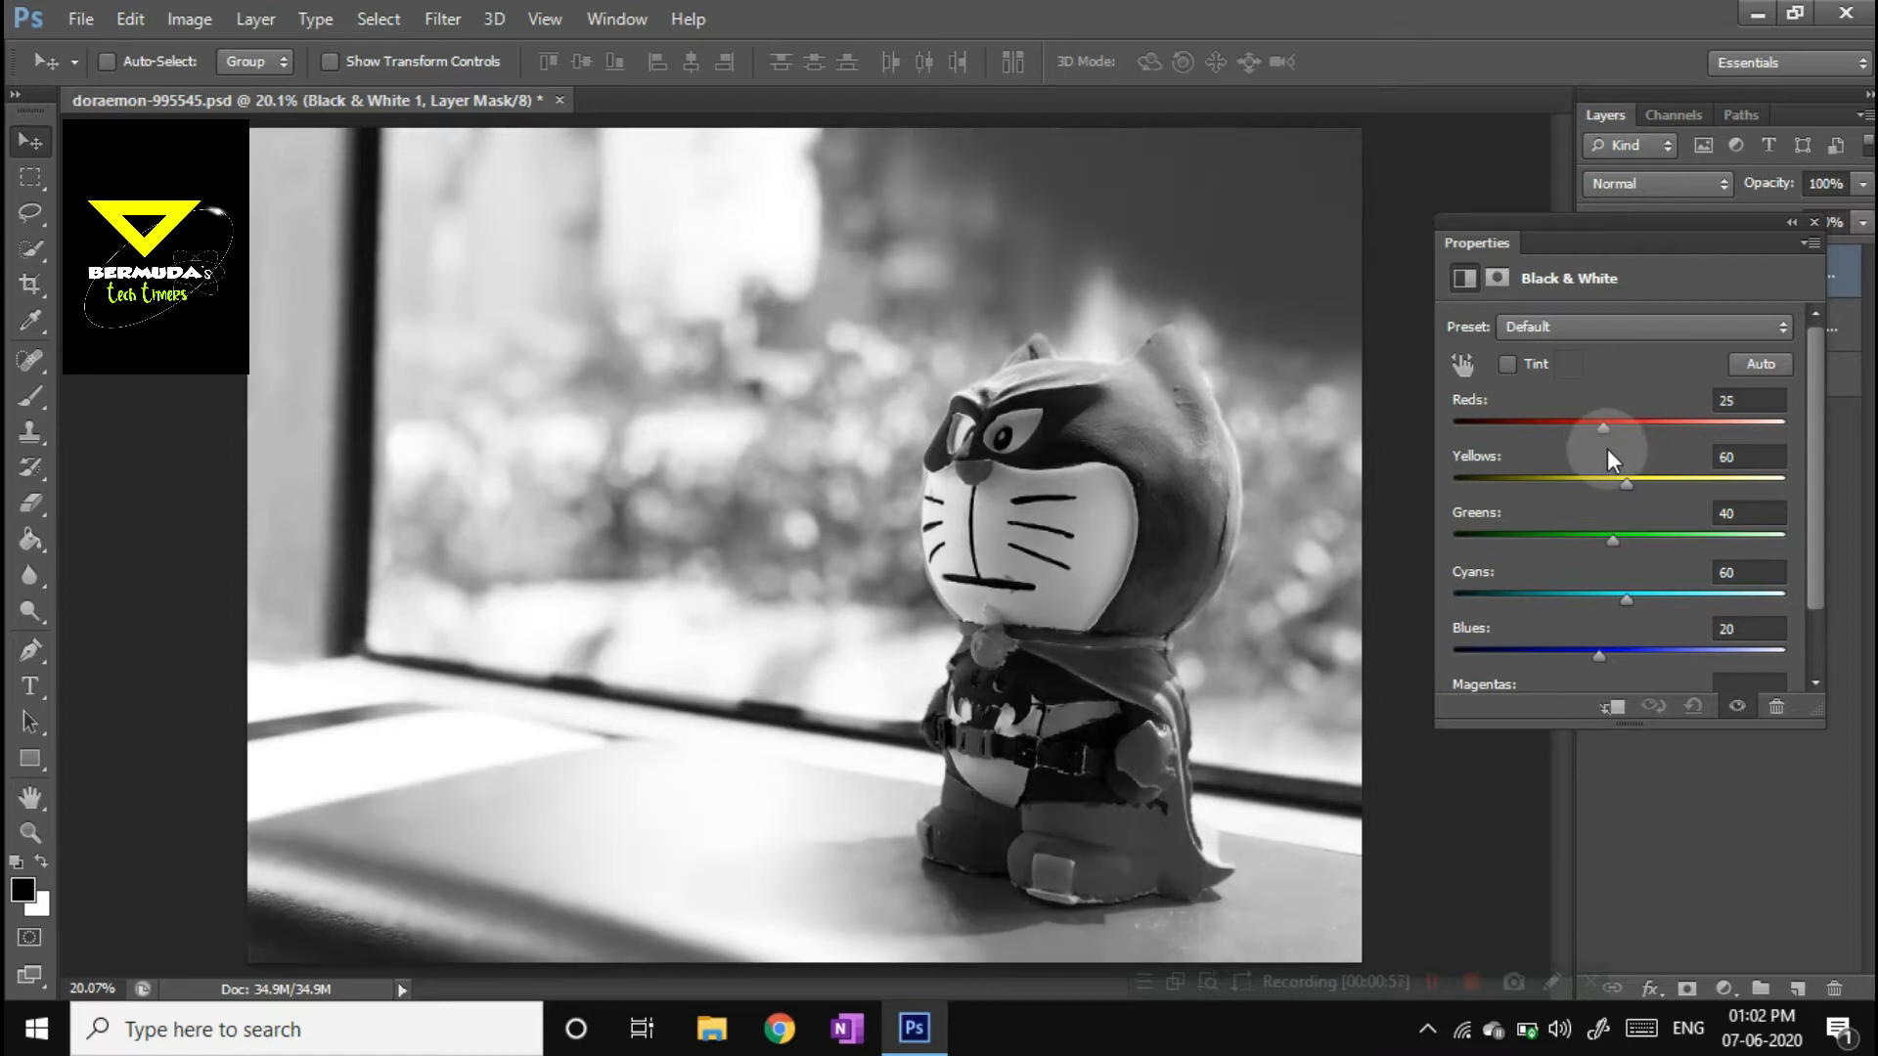
left_click_drag(1711, 536, 1735, 528)
left_click_drag(1668, 592, 1447, 650)
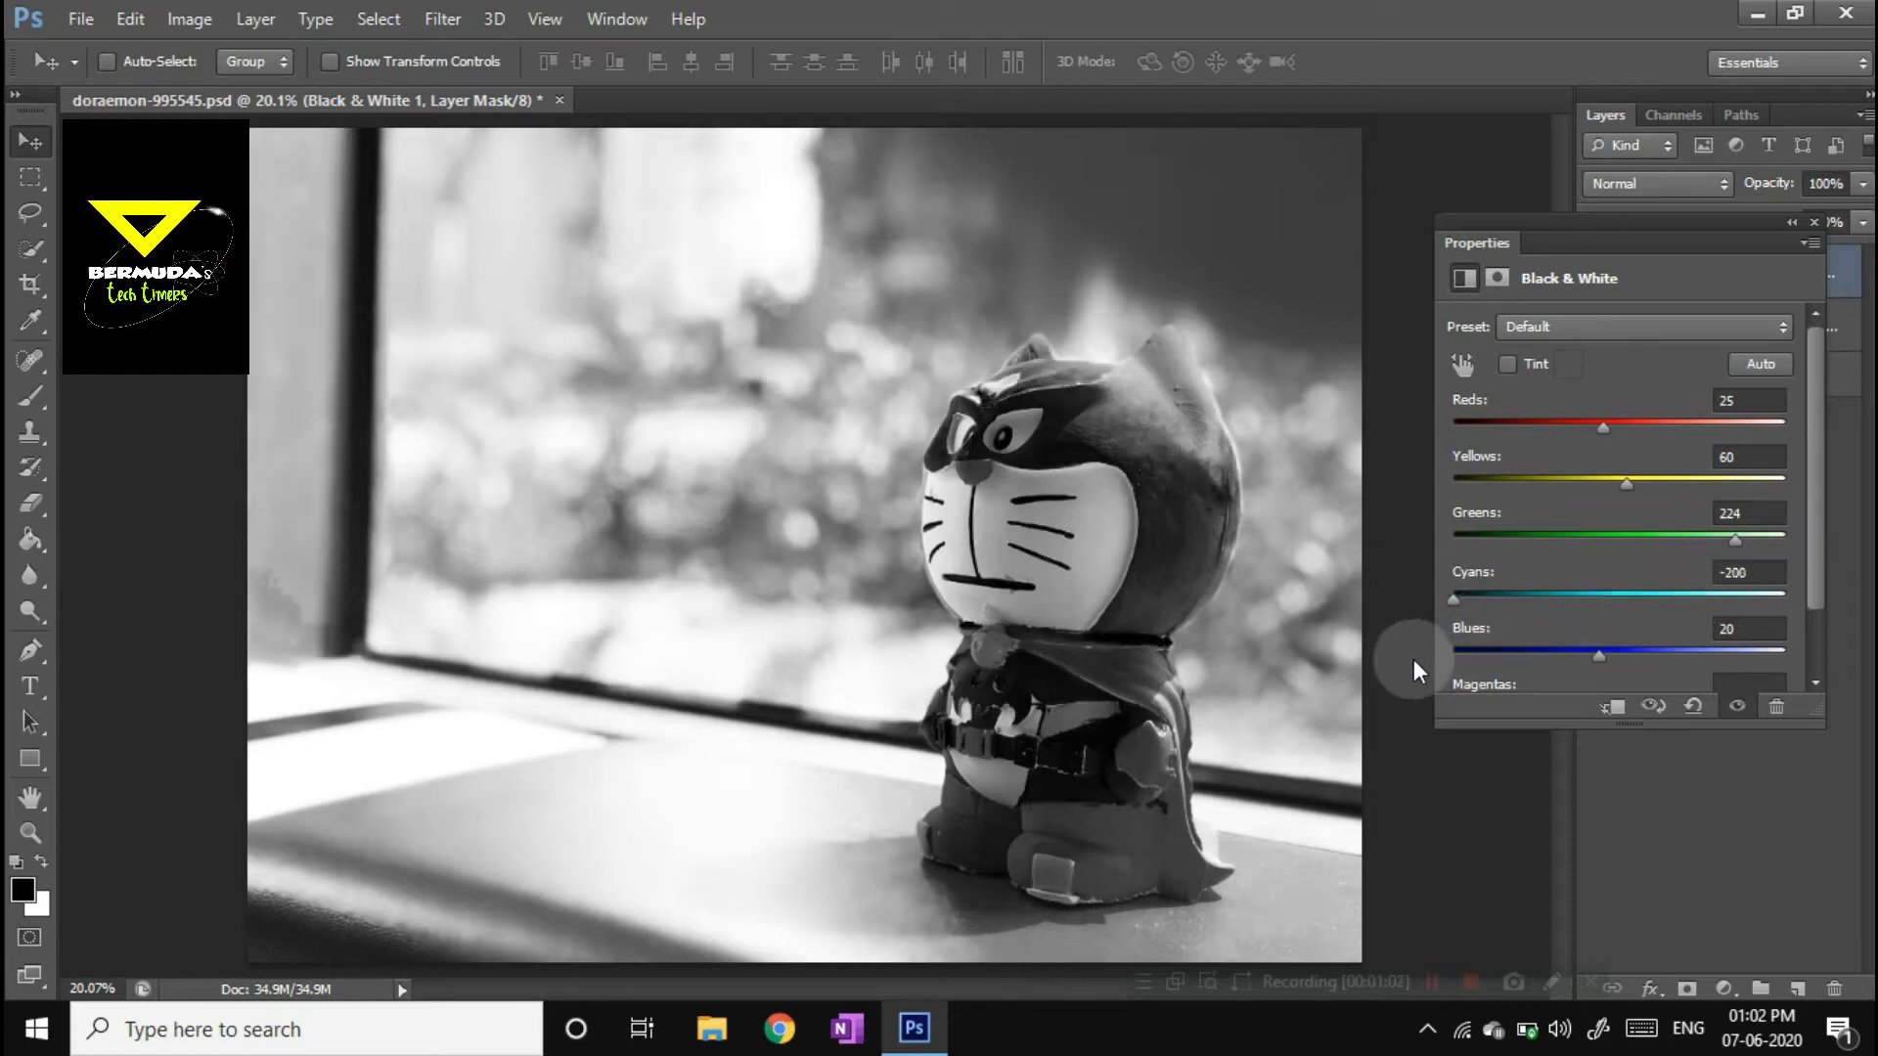
left_click_drag(1599, 661, 1432, 685)
left_click_drag(1815, 532, 1762, 654)
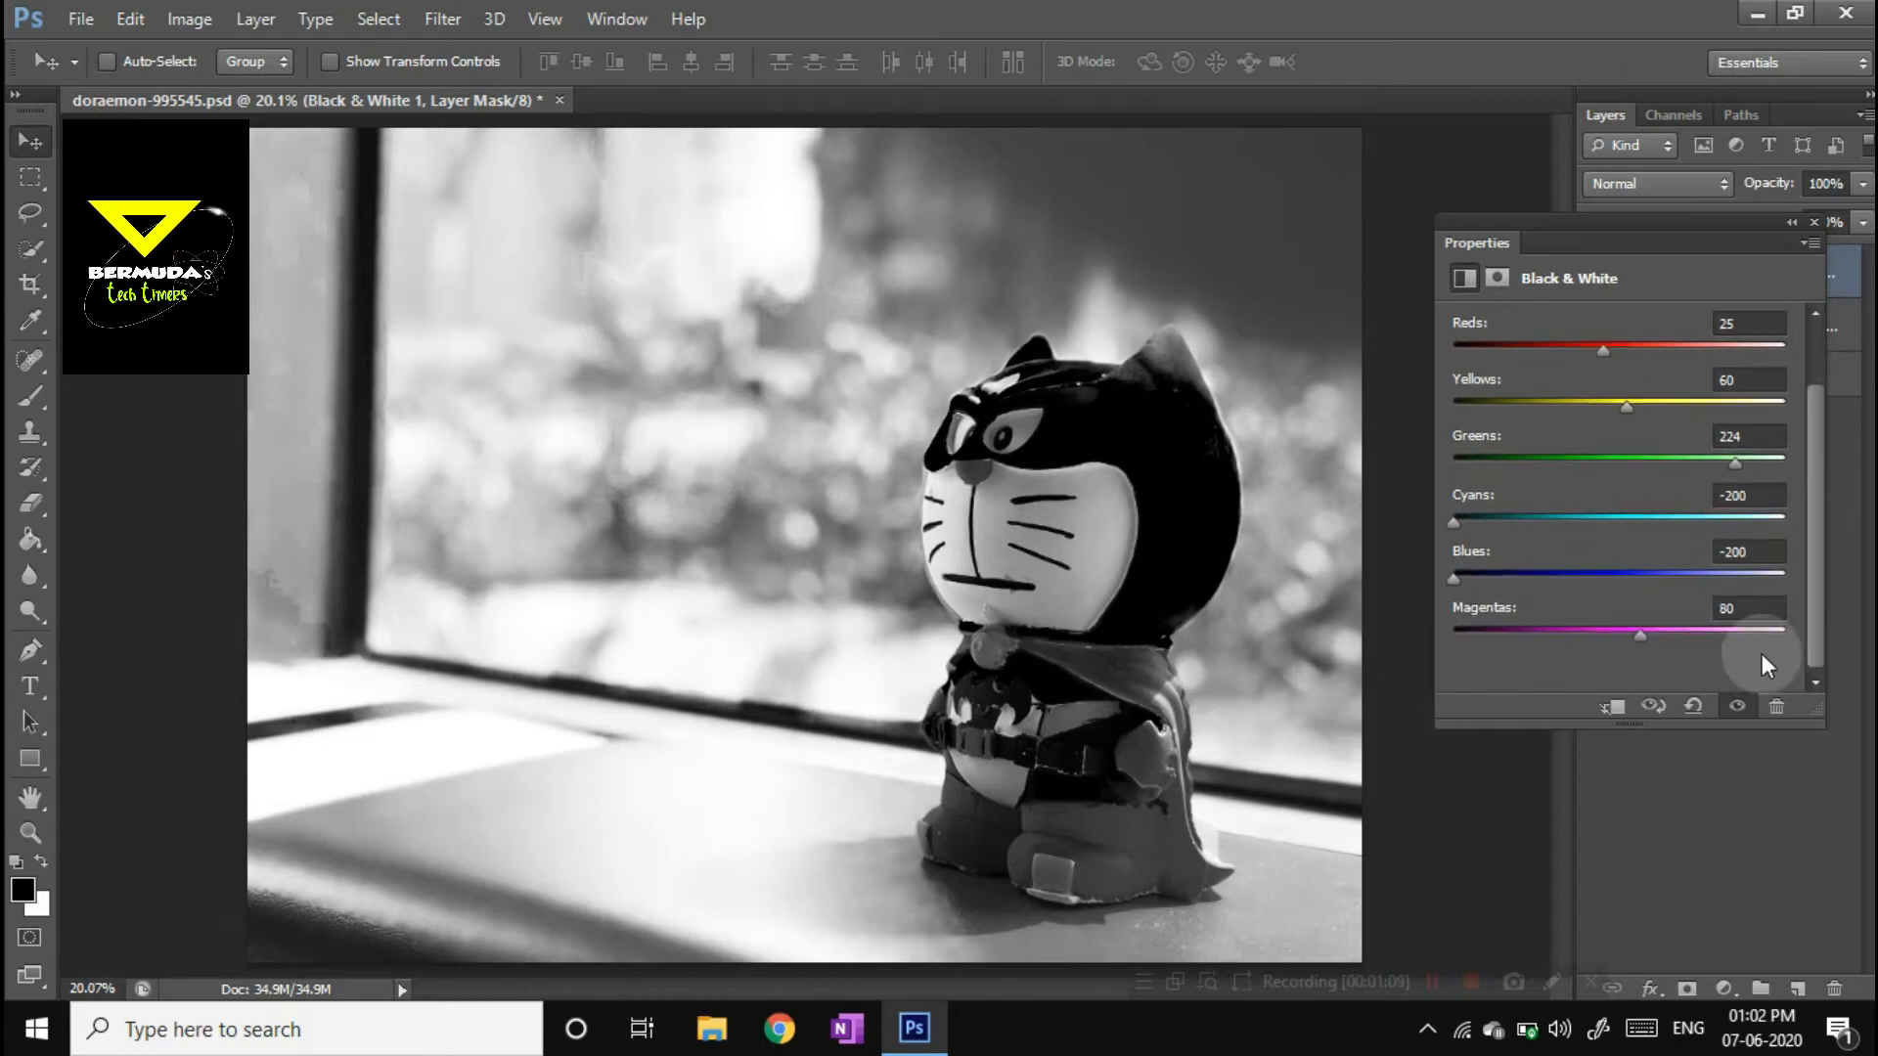
left_click_drag(1641, 633, 1423, 638)
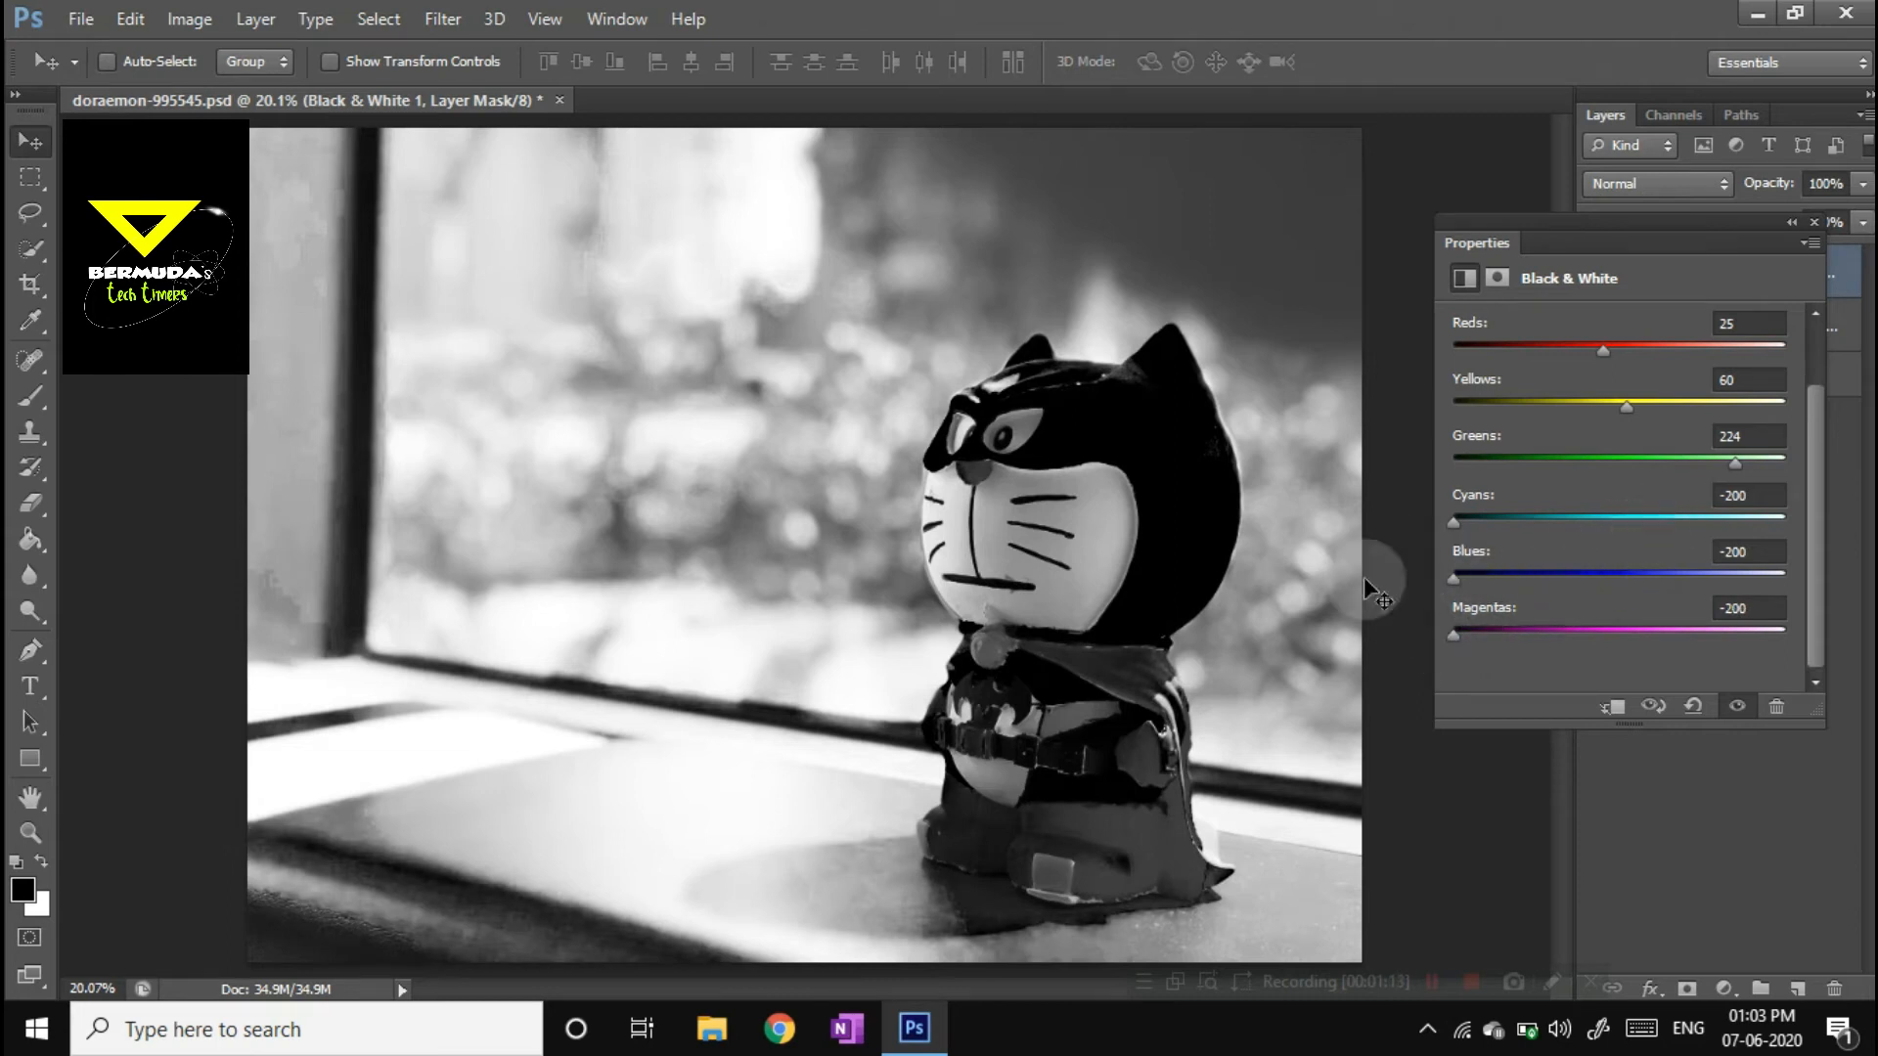
left_click(1814, 222)
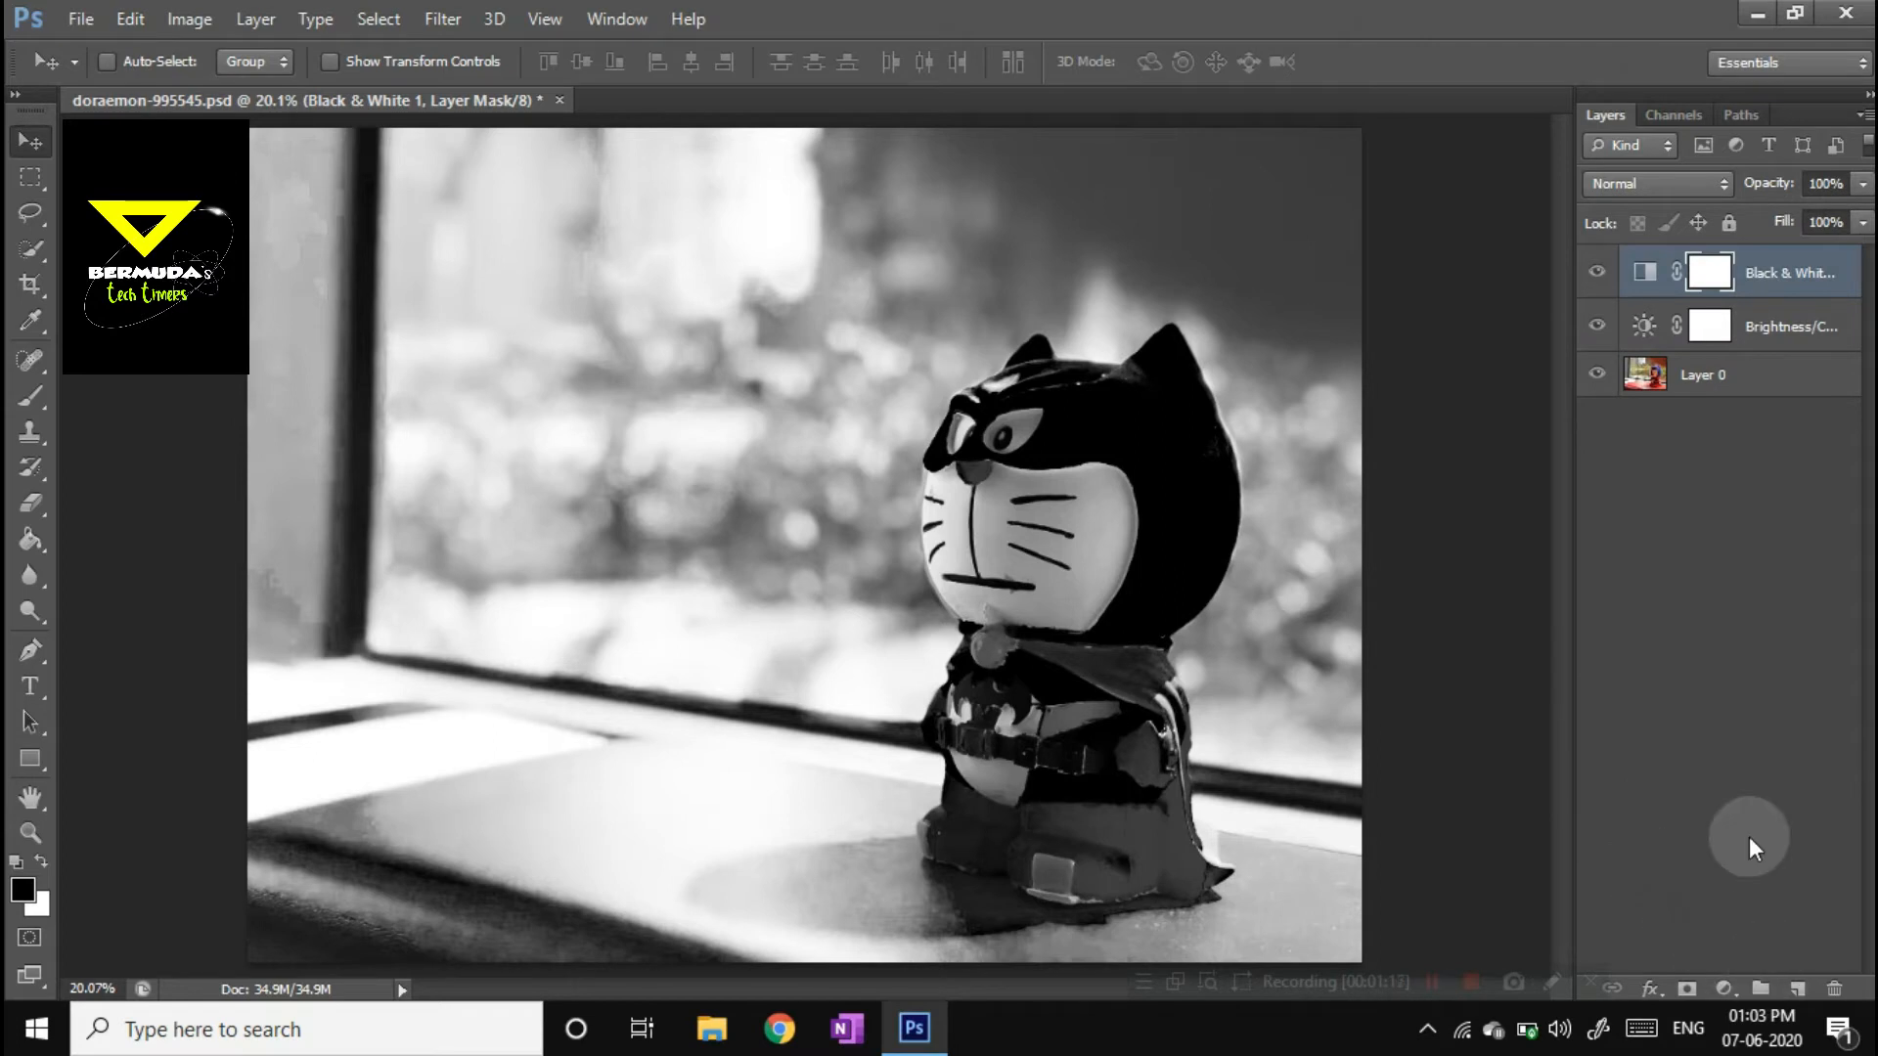
Step: Select the whole background around the figure on Layer 0 with the Quick Selection tool
left_click(1721, 377)
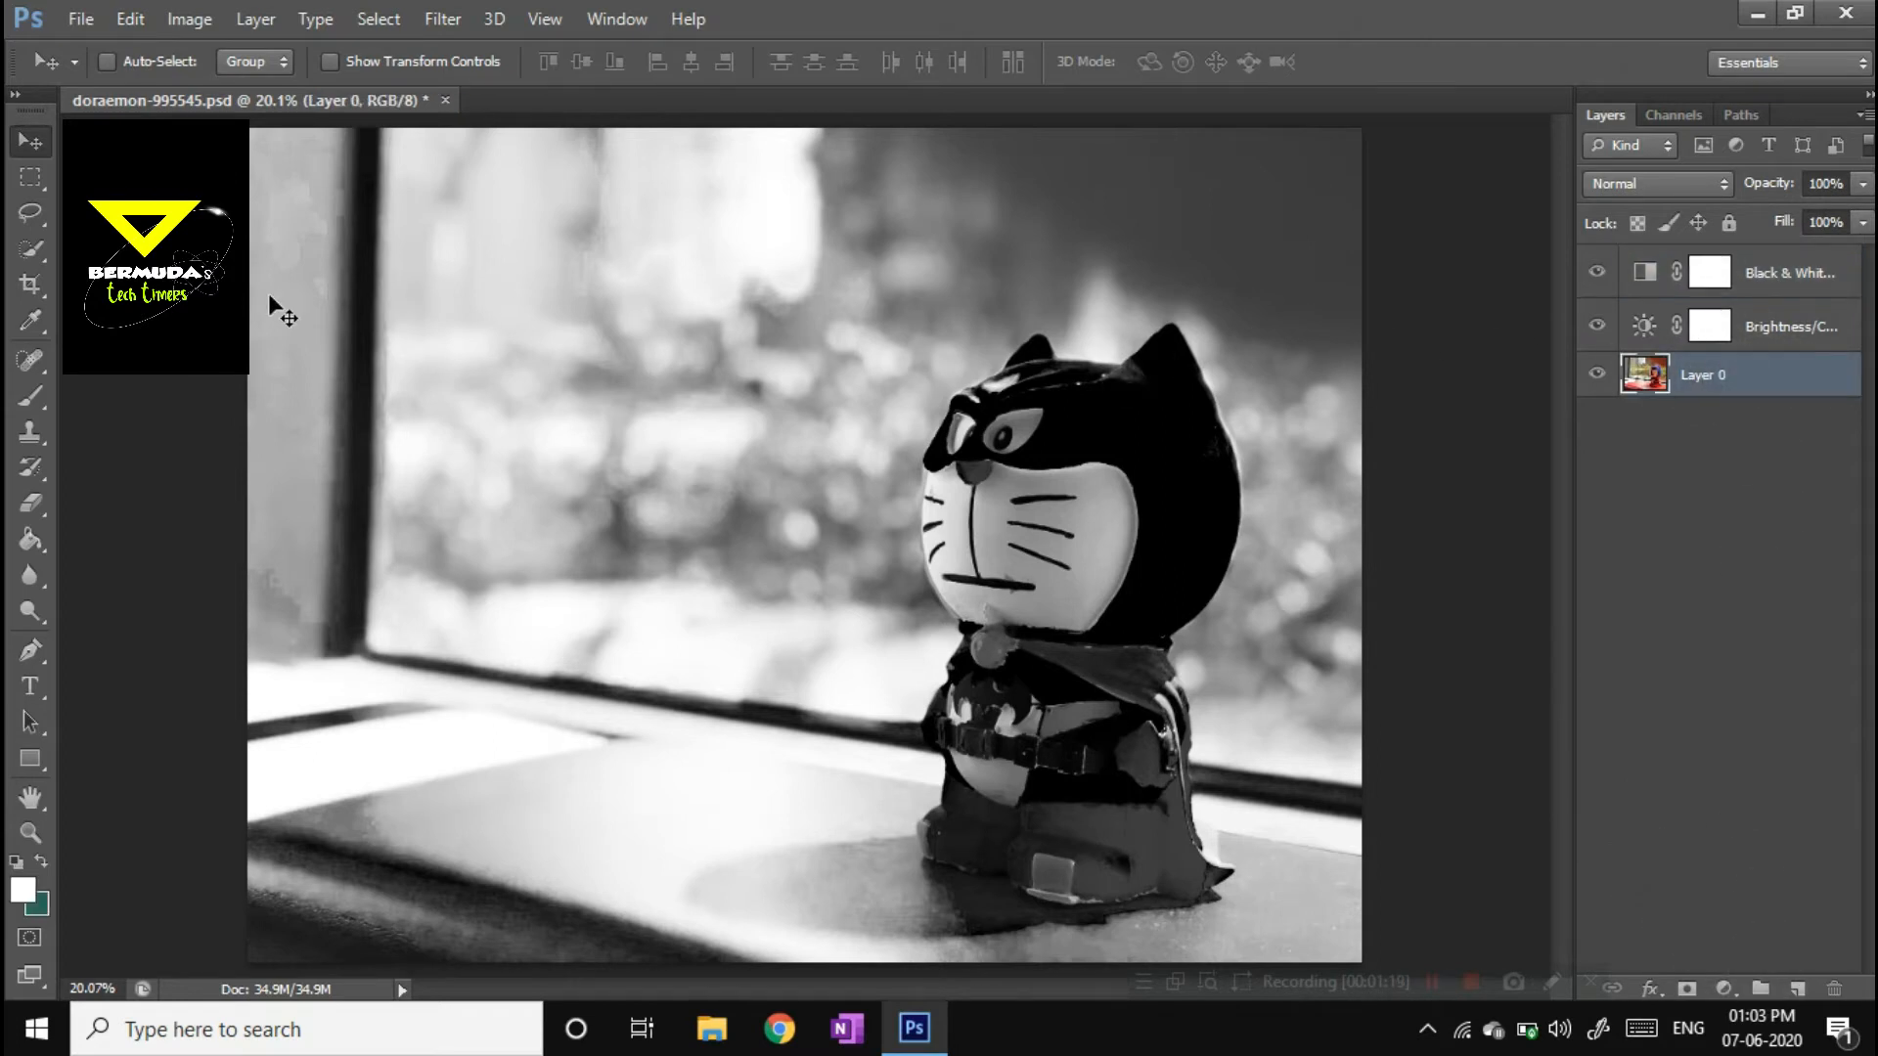
left_click(32, 250)
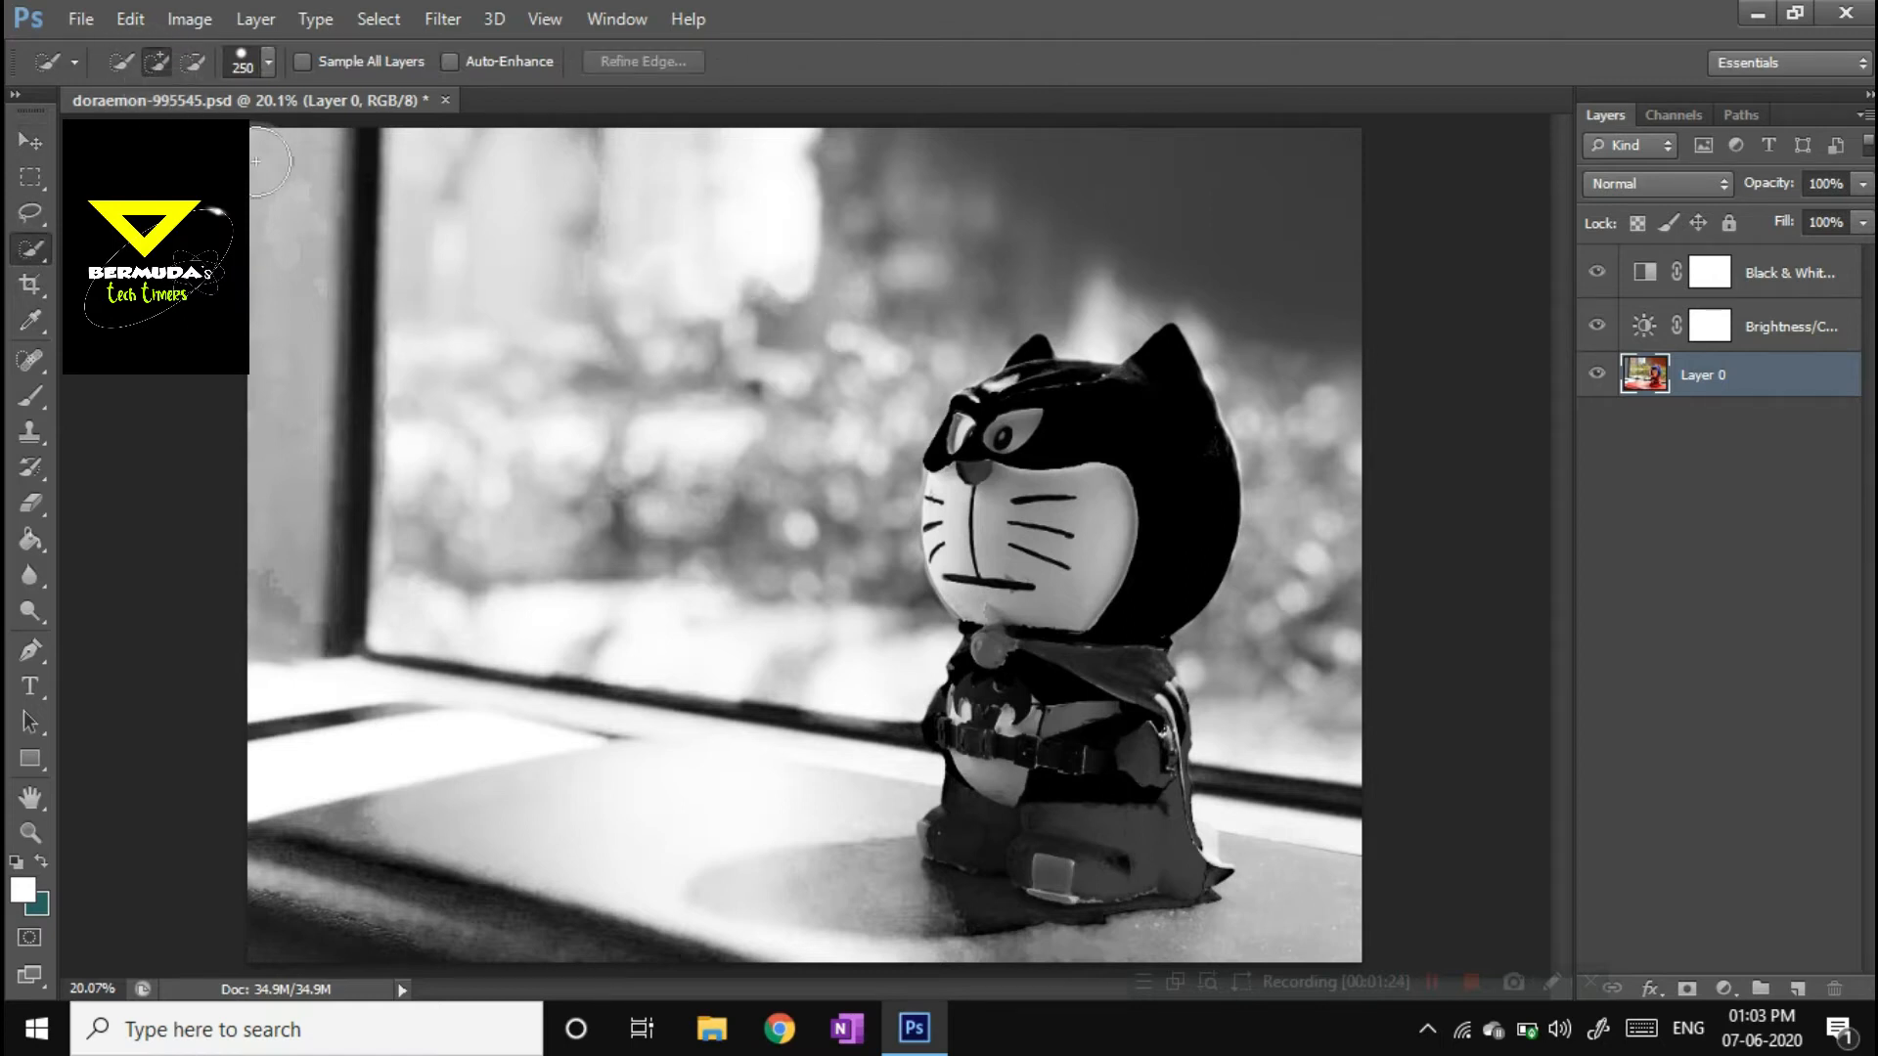
mouse_move(287, 172)
left_mouse_down()
mouse_move(338, 238)
mouse_move(600, 398)
mouse_move(770, 558)
left_mouse_up()
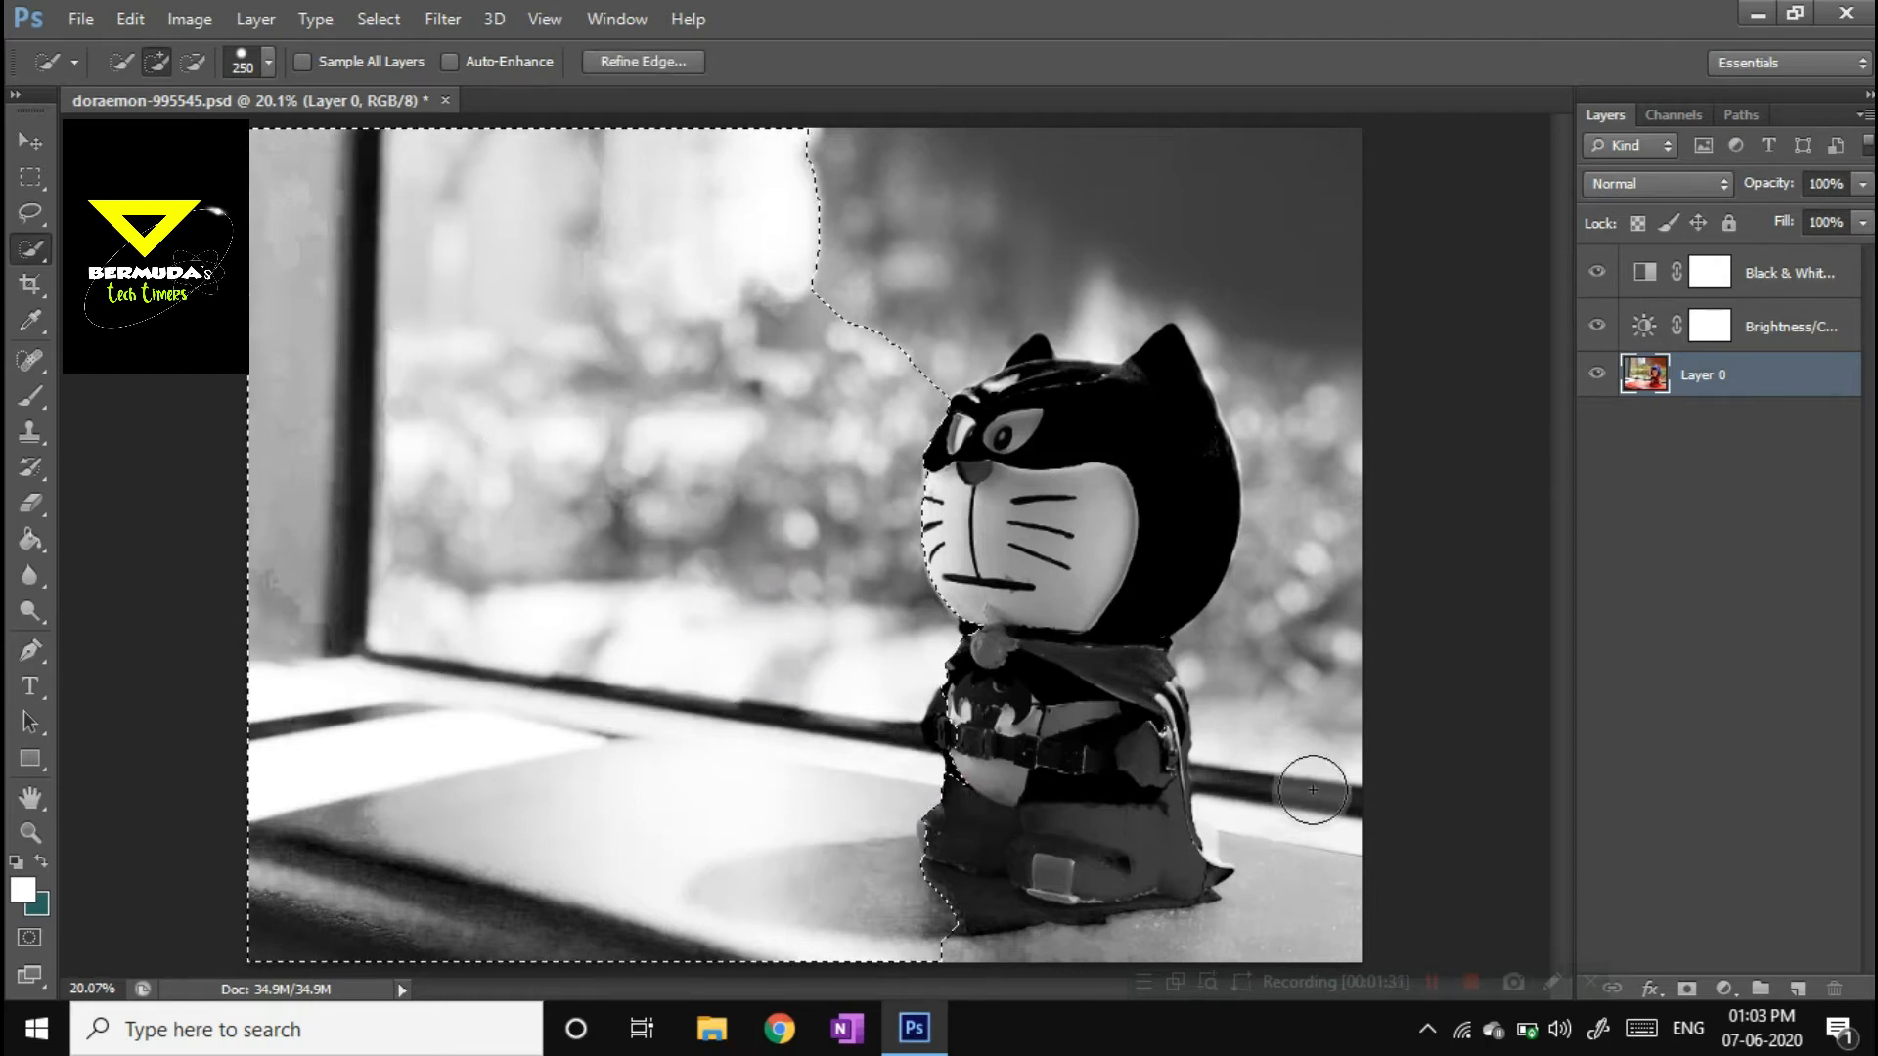
left_click(1214, 224)
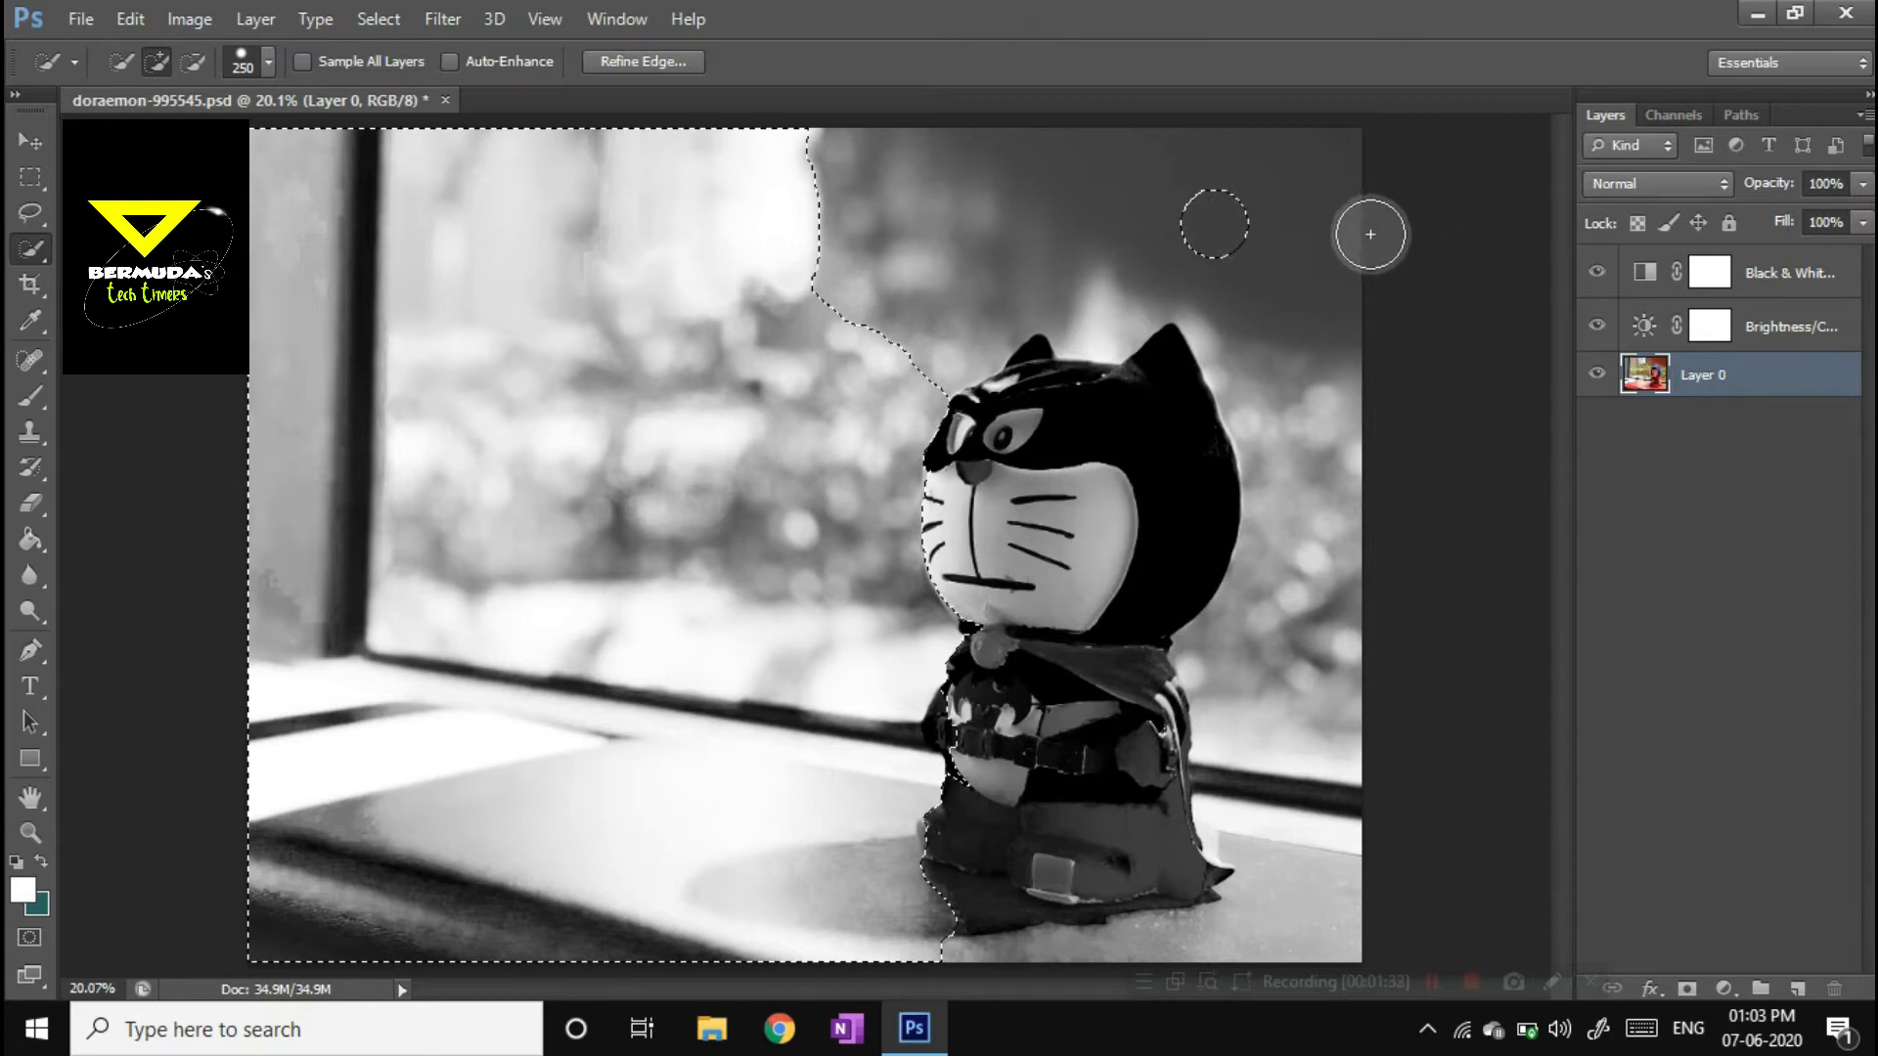
left_click(1303, 680)
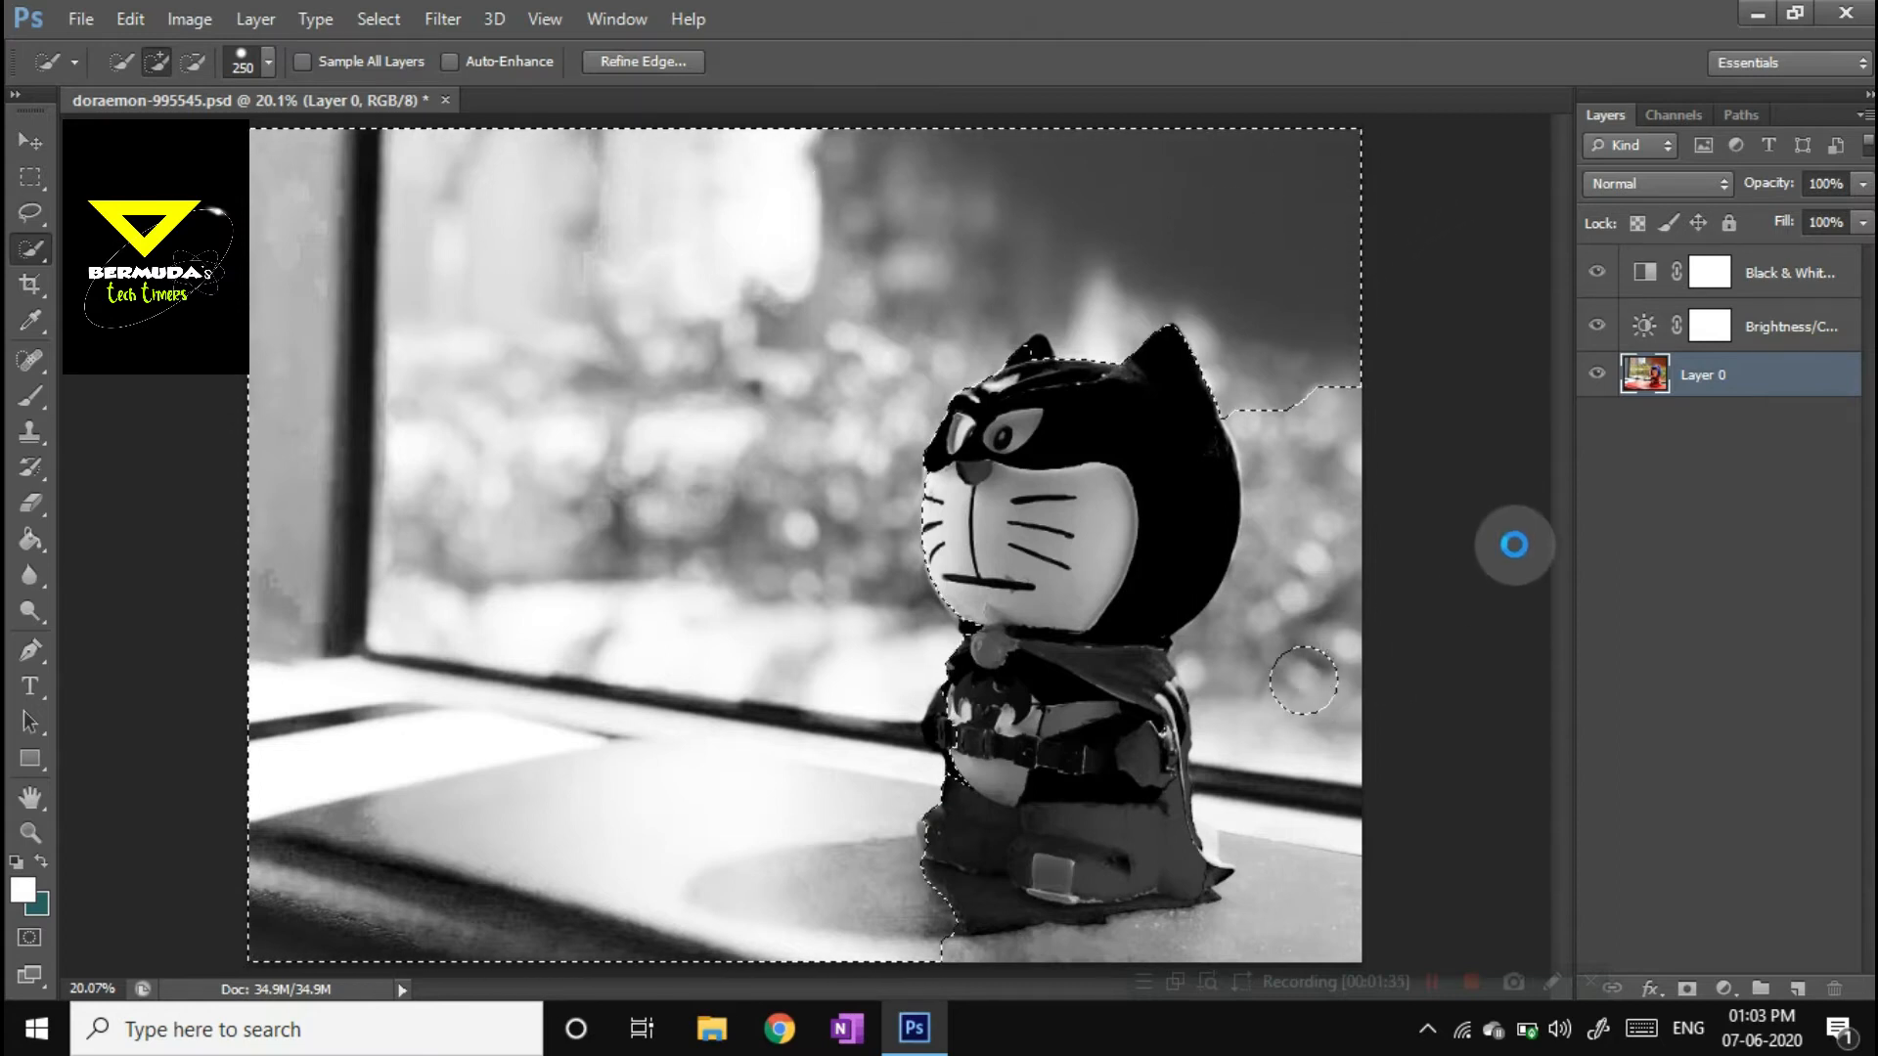
left_click(1316, 877)
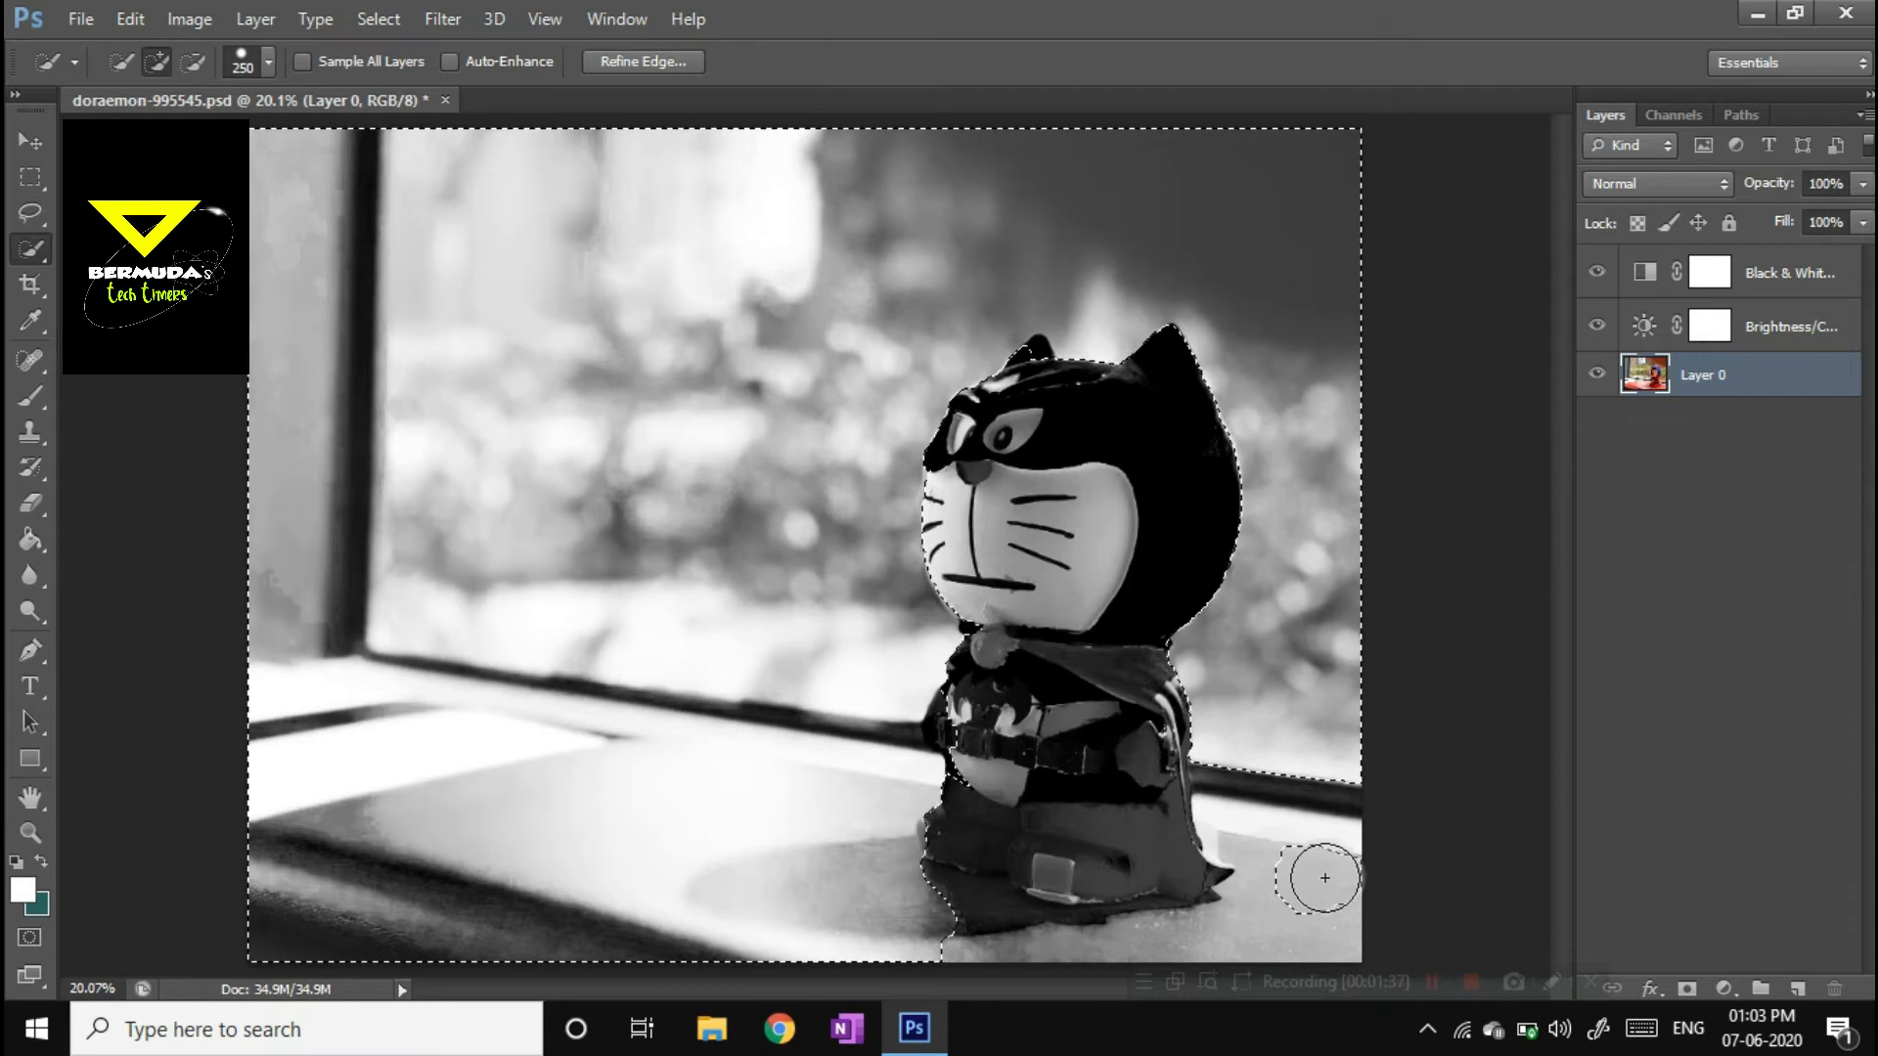
left_click(1115, 824)
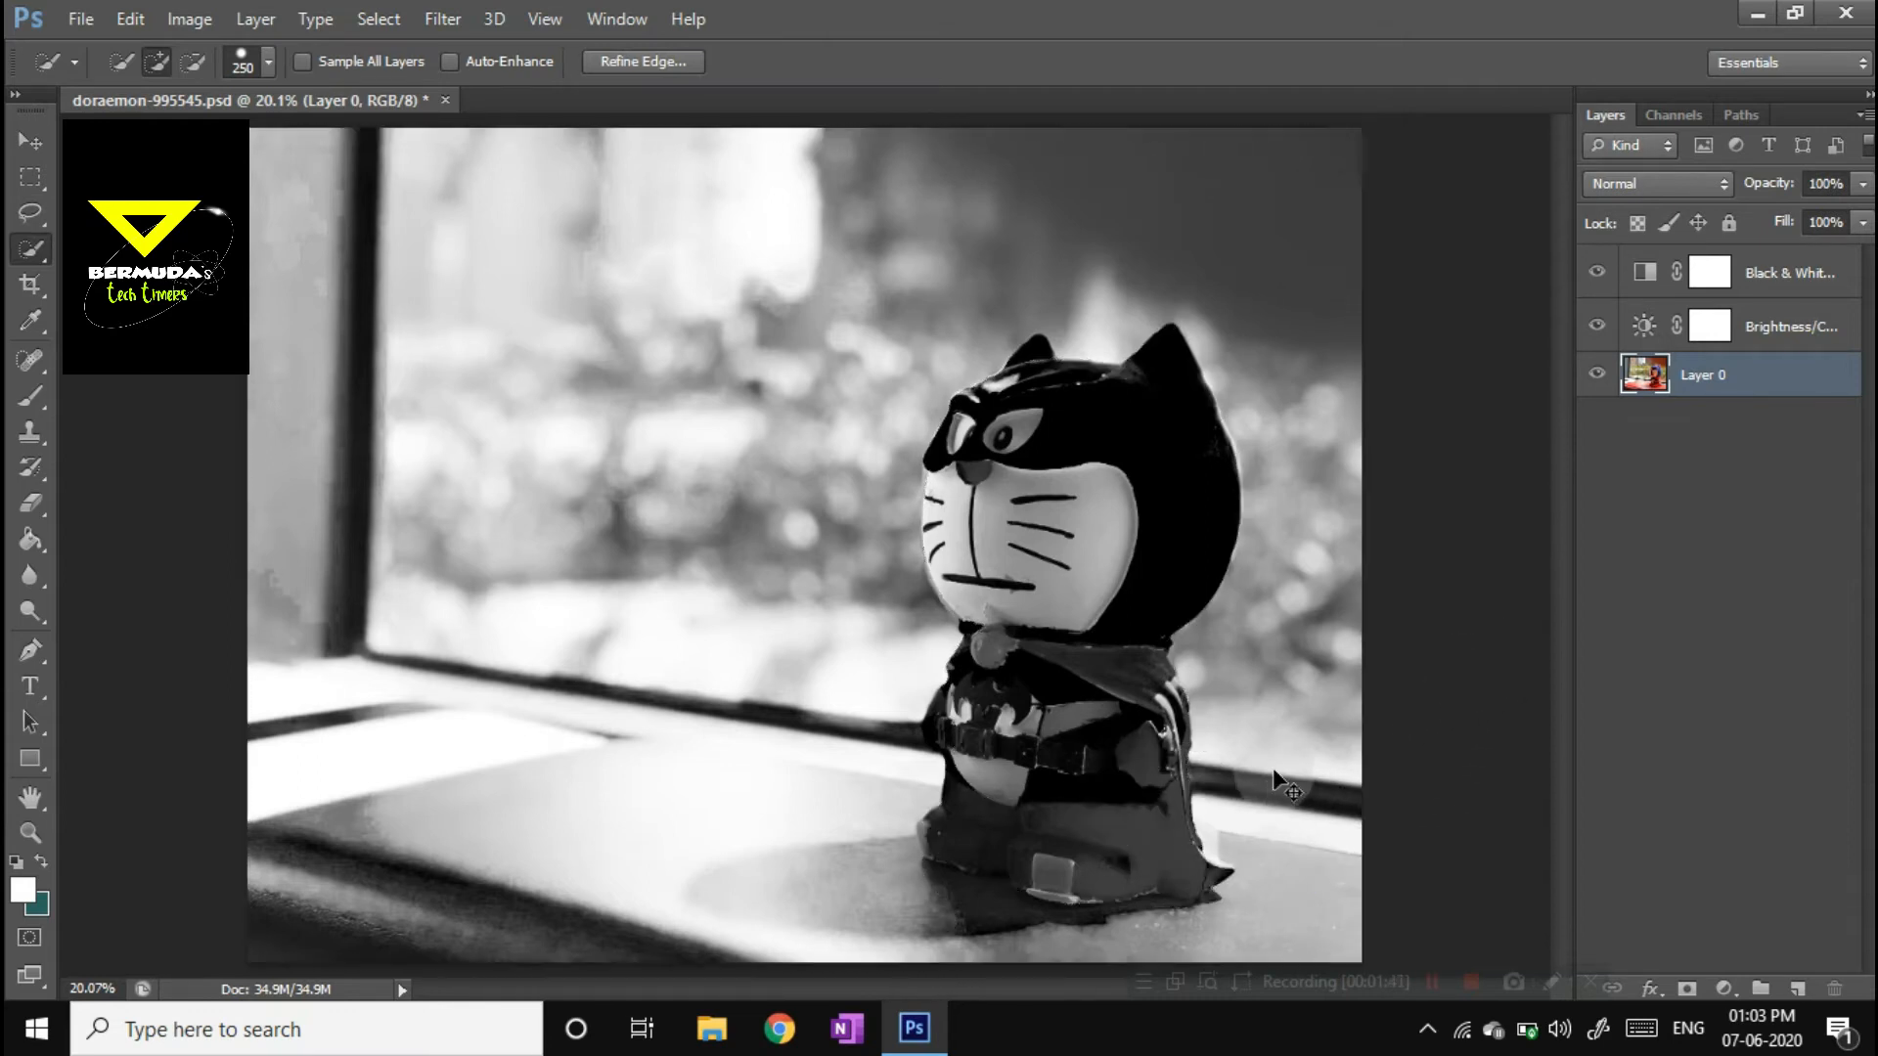
Step: Subtract the dark collar below the figure's chin from the background selection with a size 35 brush
key("ctrl+plus")
key("ctrl+plus")
key("ctrl+plus")
key("ctrl+plus")
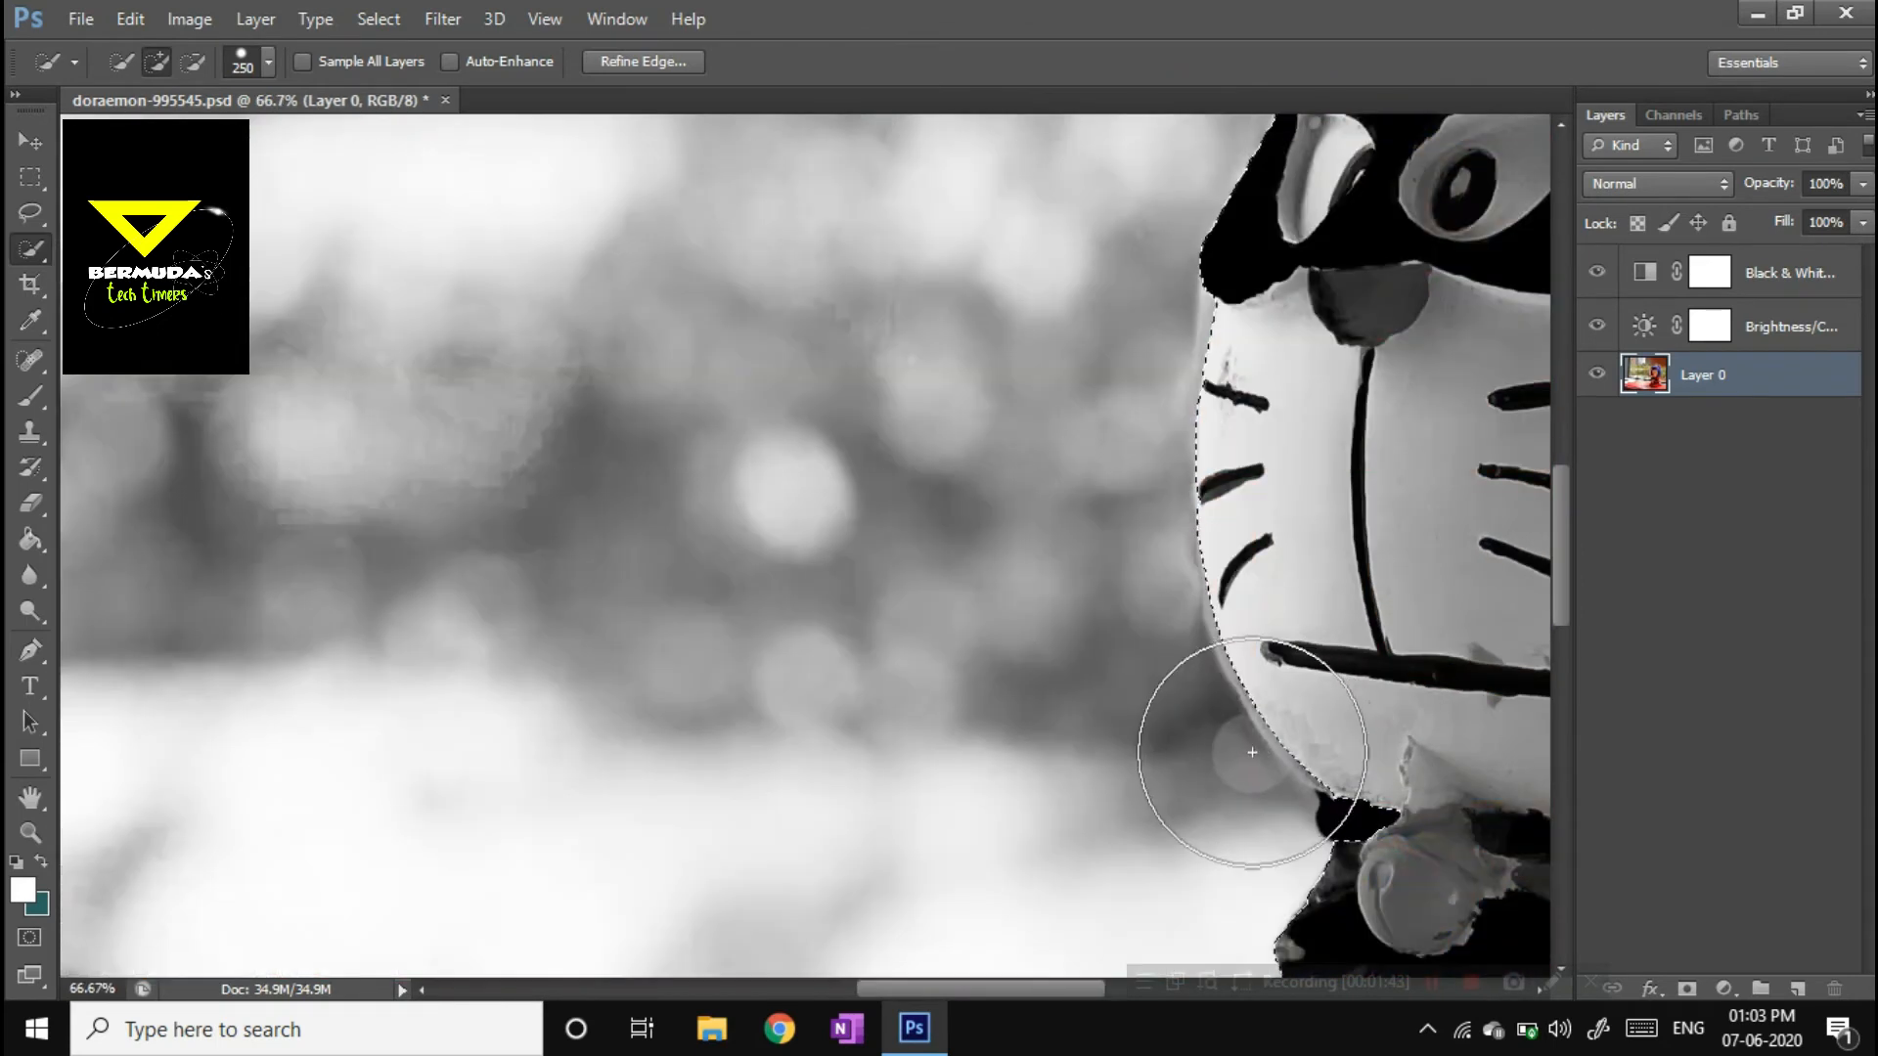
left_click_drag(1227, 761, 895, 551)
key("ctrl+plus")
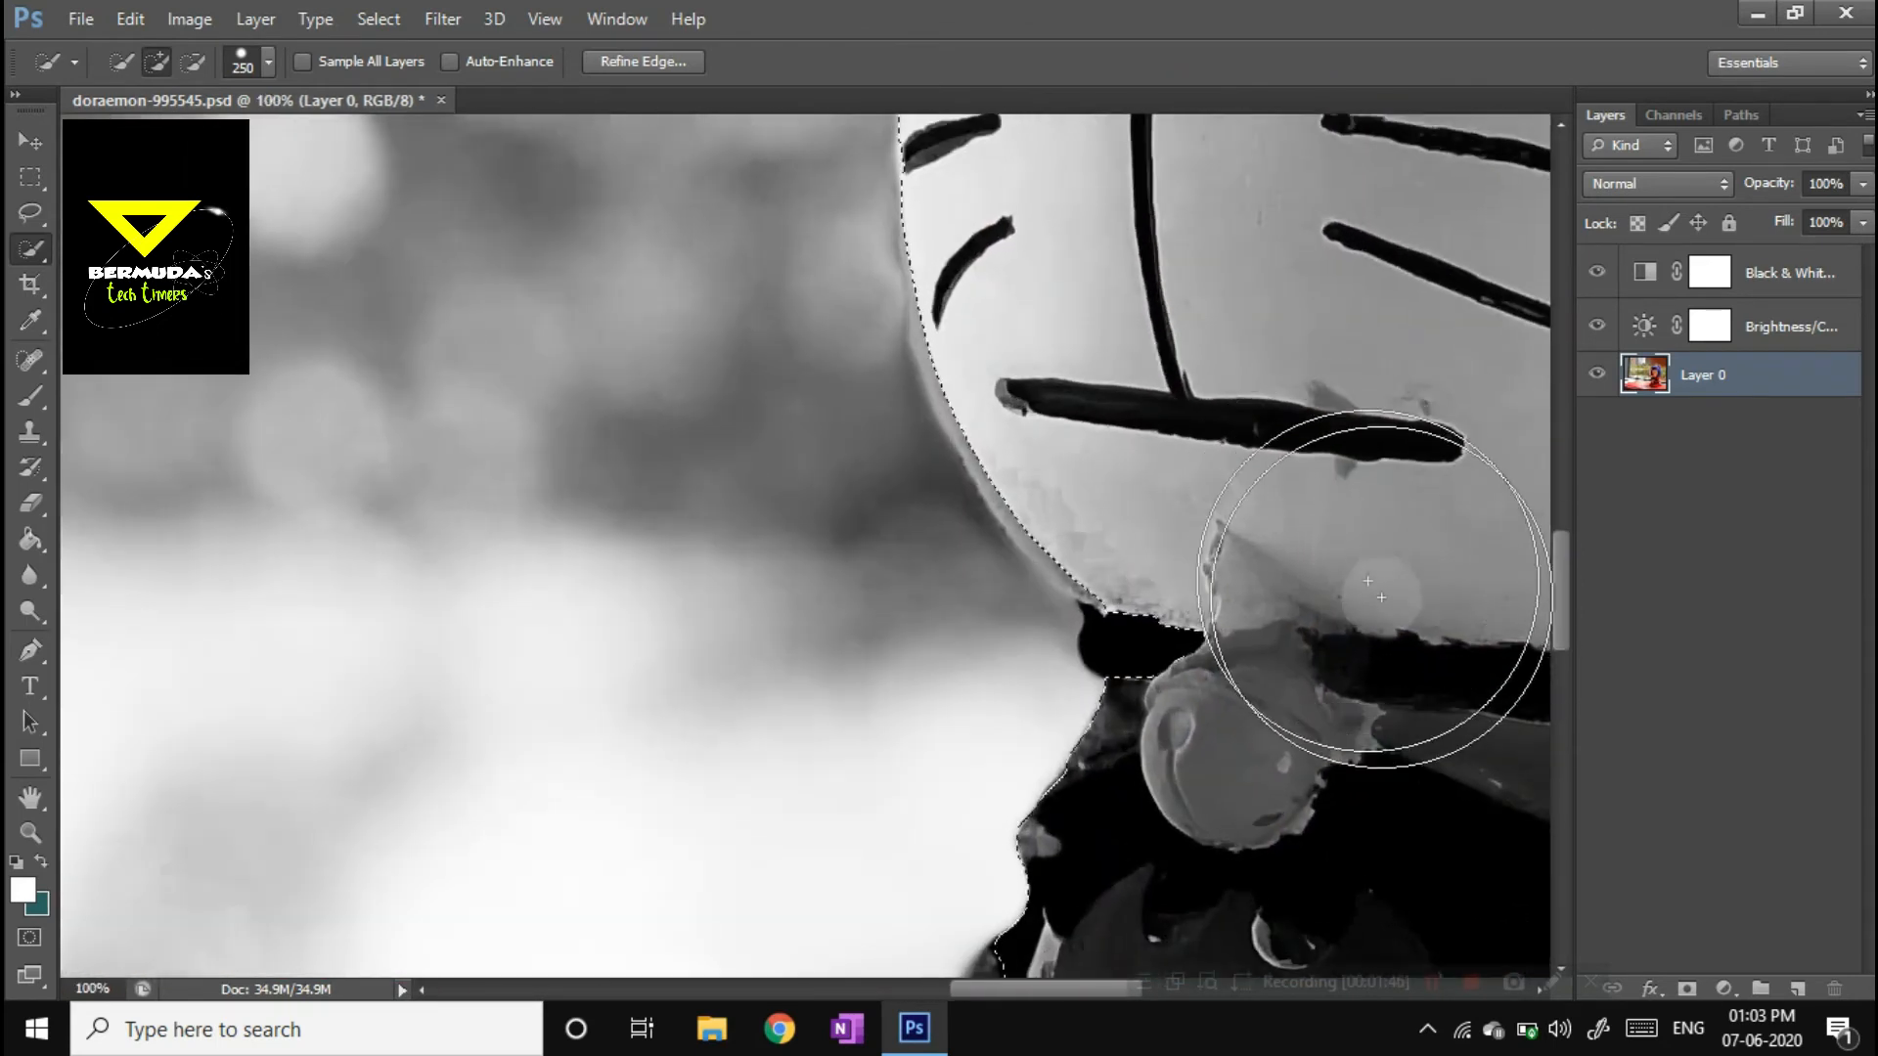
left_click(193, 62)
key("bracketleft")
key("bracketleft")
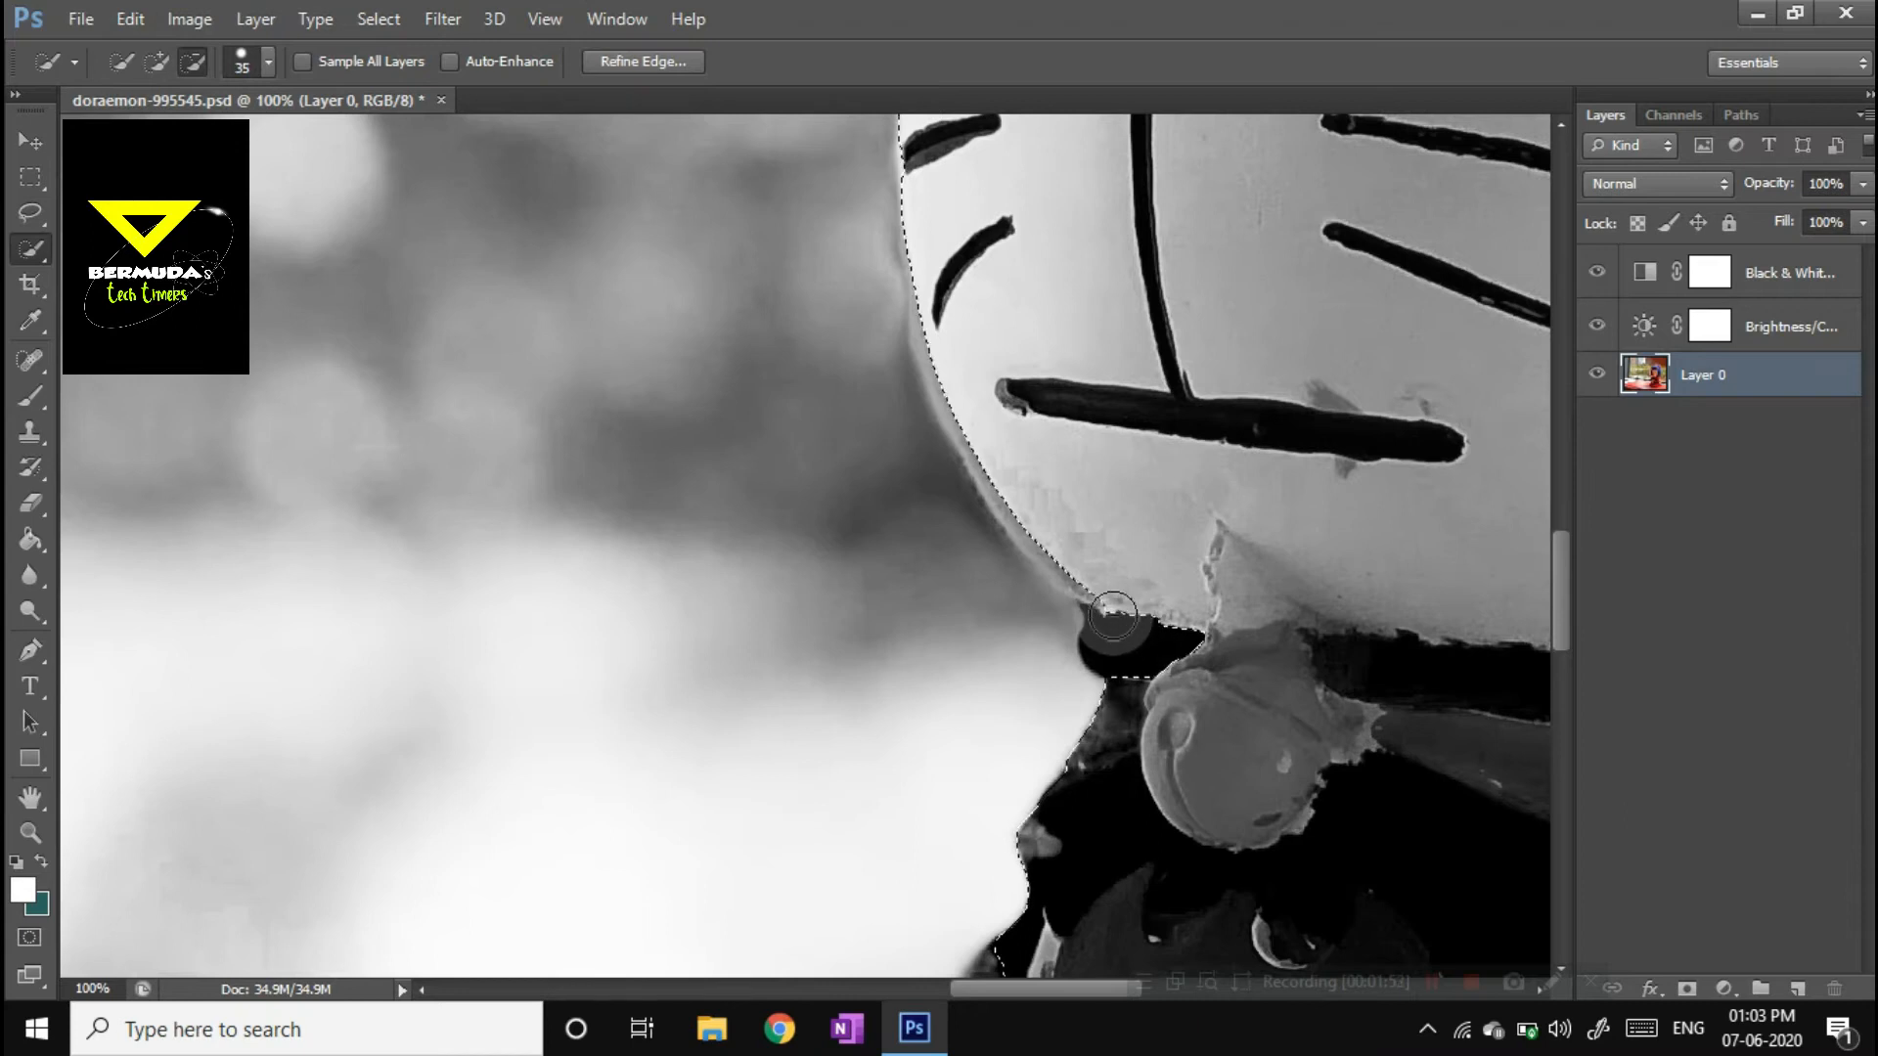
mouse_move(1109, 641)
left_mouse_down()
mouse_move(1236, 631)
mouse_move(1154, 676)
left_mouse_up()
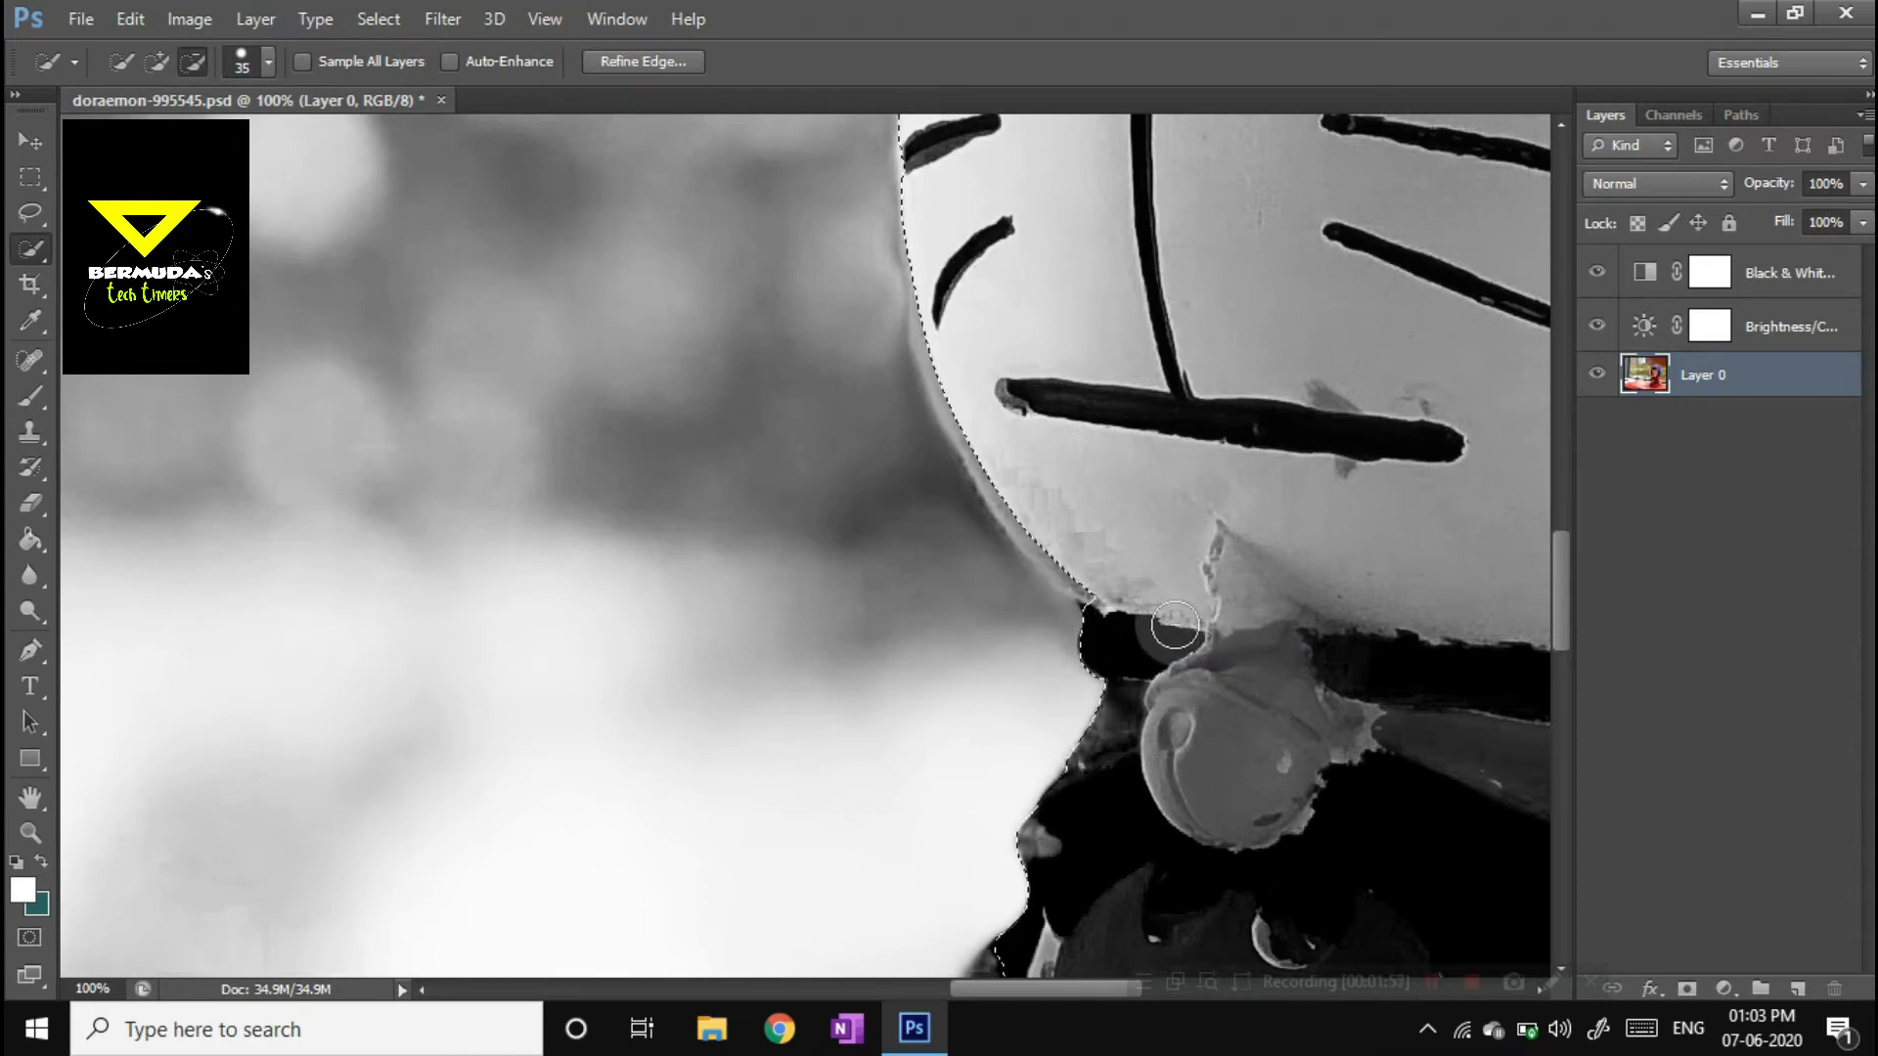
Step: Subtract the figure's front arm, belt edge and front leg from the background selection
key("space")
mouse_move(1133, 828)
left_mouse_down()
mouse_move(1127, 484)
mouse_move(1174, 319)
left_mouse_up()
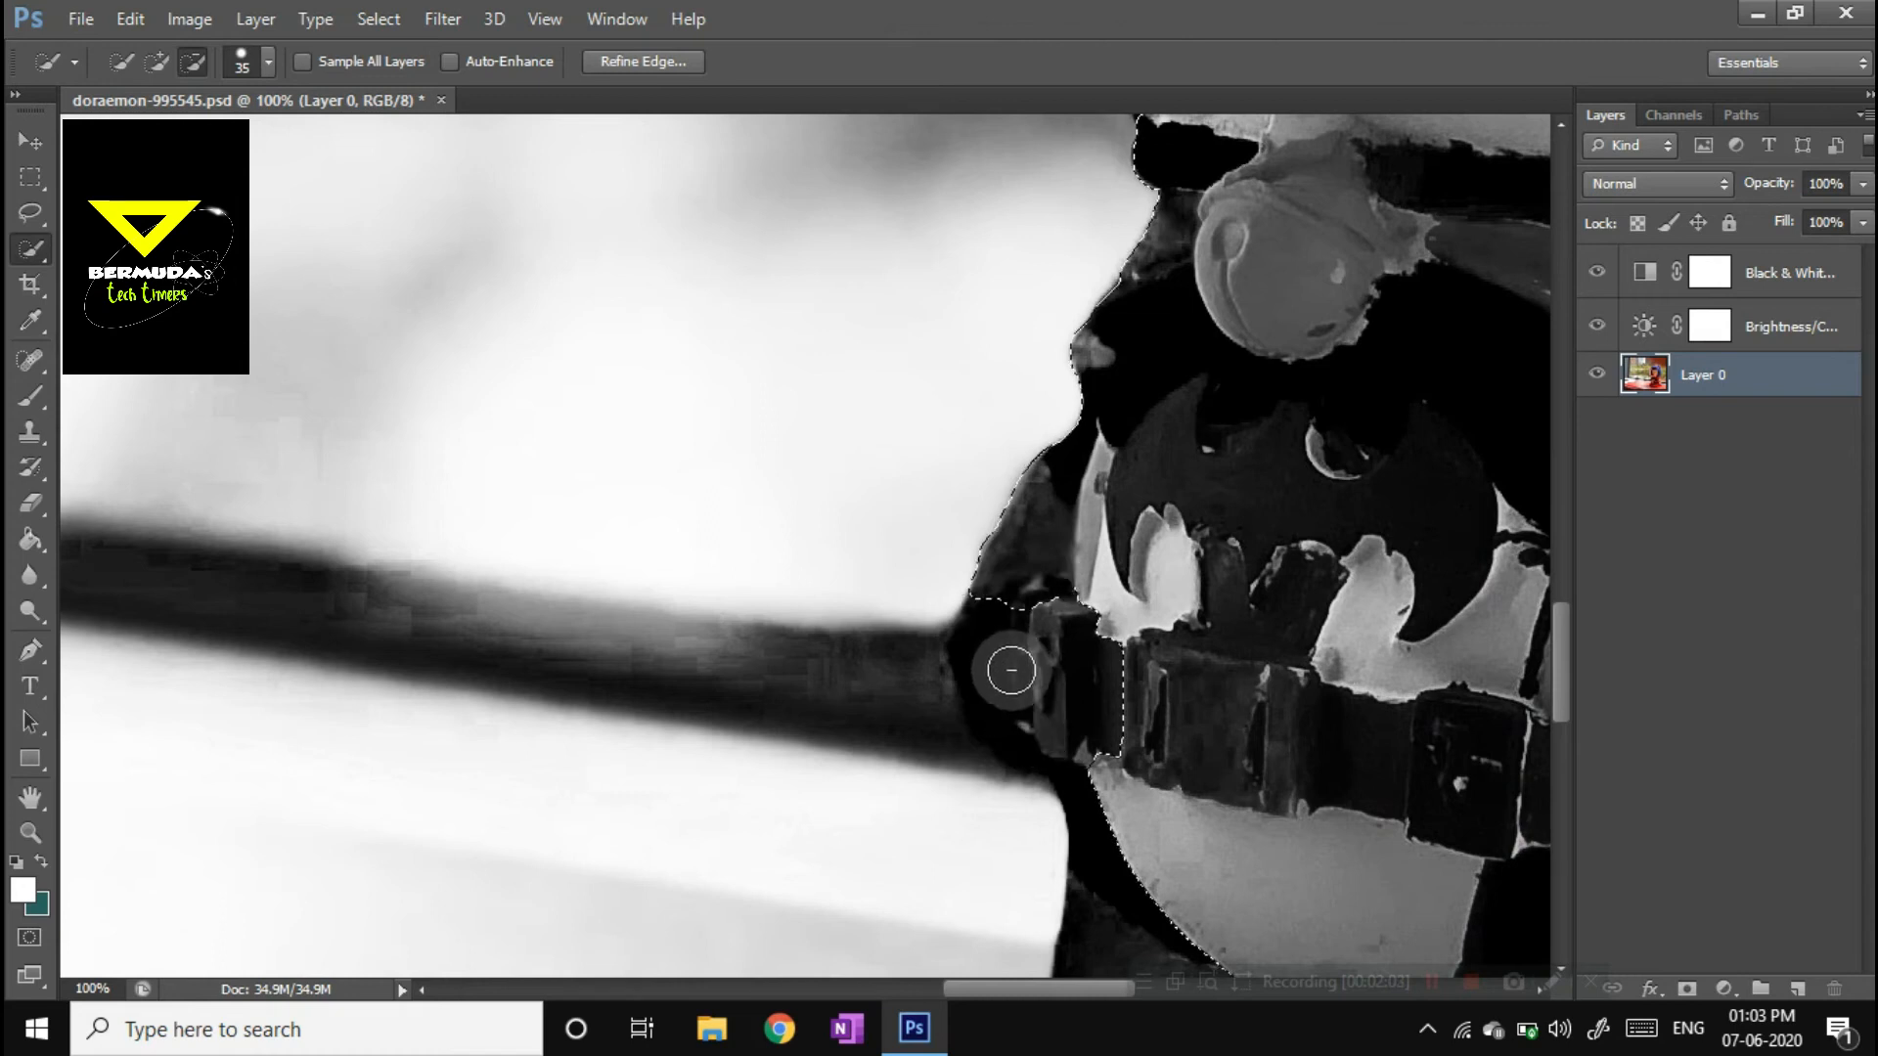
mouse_move(1159, 768)
left_mouse_down()
mouse_move(1023, 507)
mouse_move(1023, 441)
left_mouse_up()
mouse_move(983, 517)
left_mouse_down()
mouse_move(999, 687)
mouse_move(1031, 728)
mouse_move(1000, 562)
left_mouse_up()
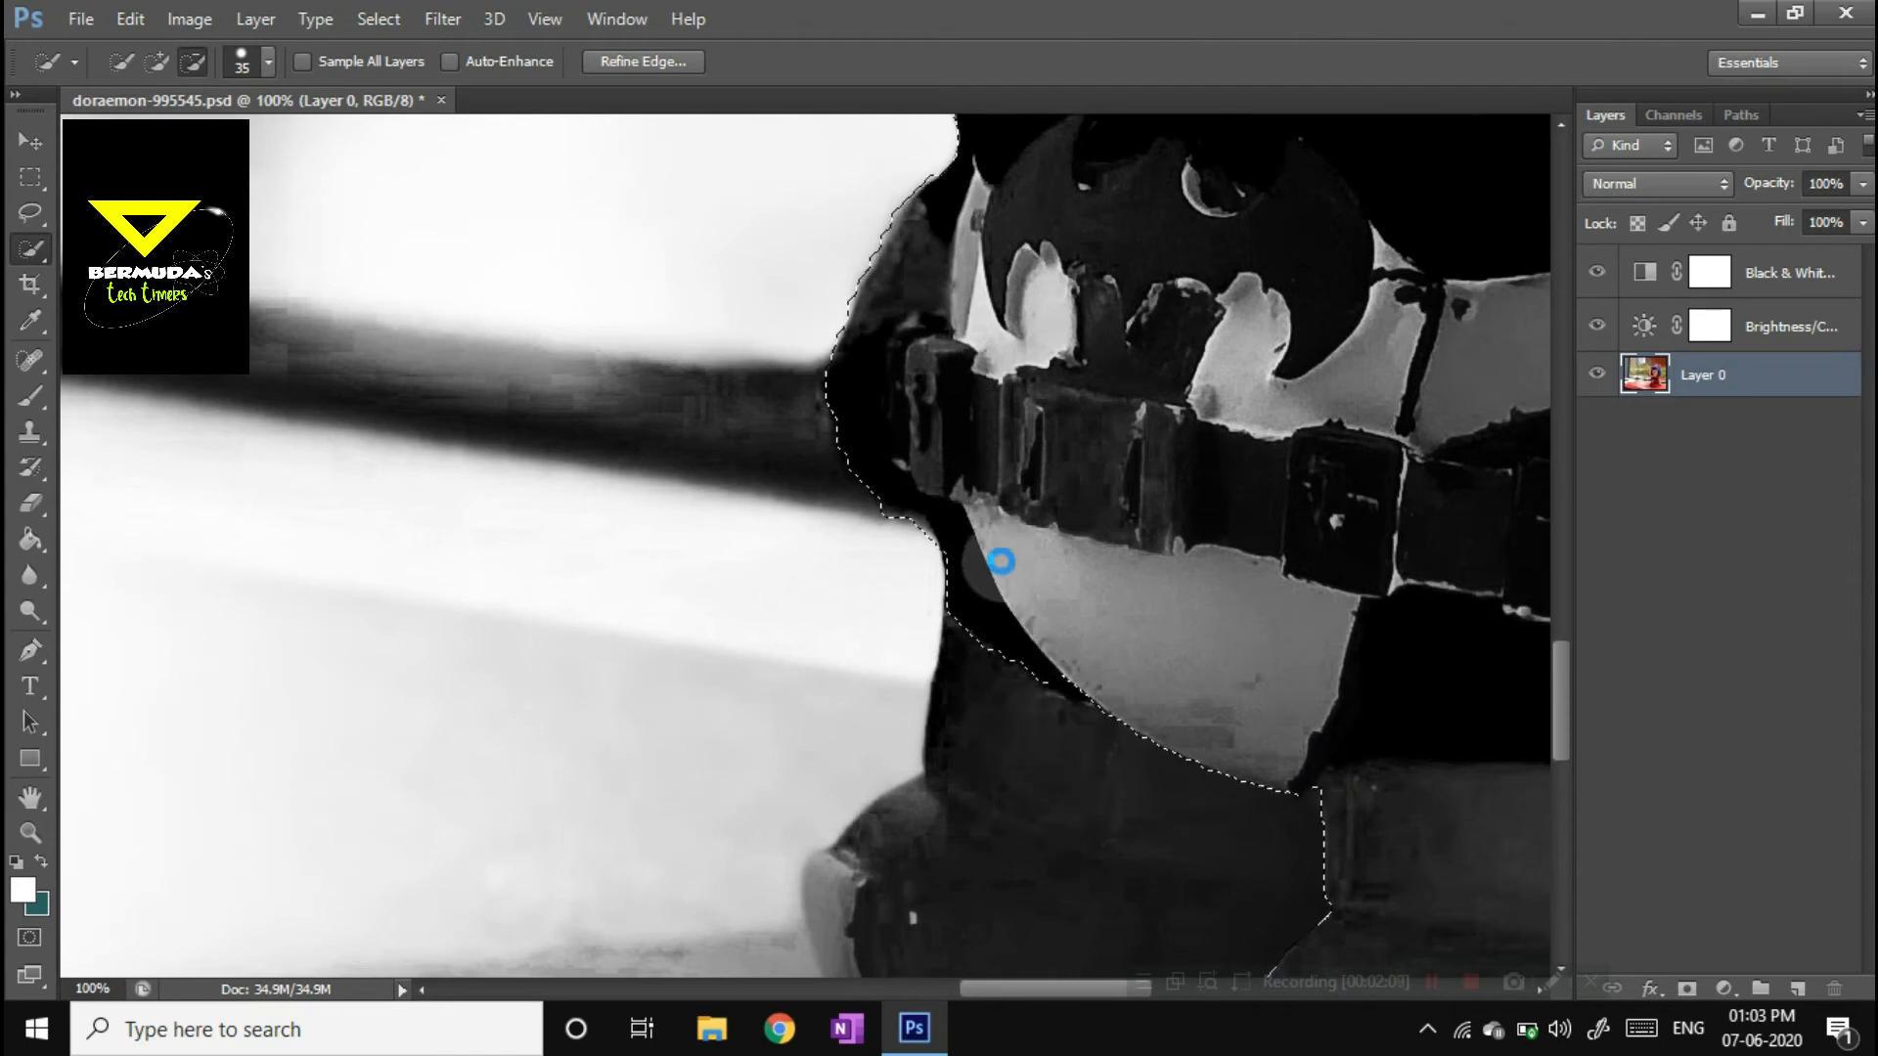
mouse_move(1081, 742)
left_mouse_down()
mouse_move(1060, 528)
mouse_move(960, 407)
mouse_move(943, 583)
mouse_move(1014, 625)
mouse_move(935, 649)
left_mouse_up()
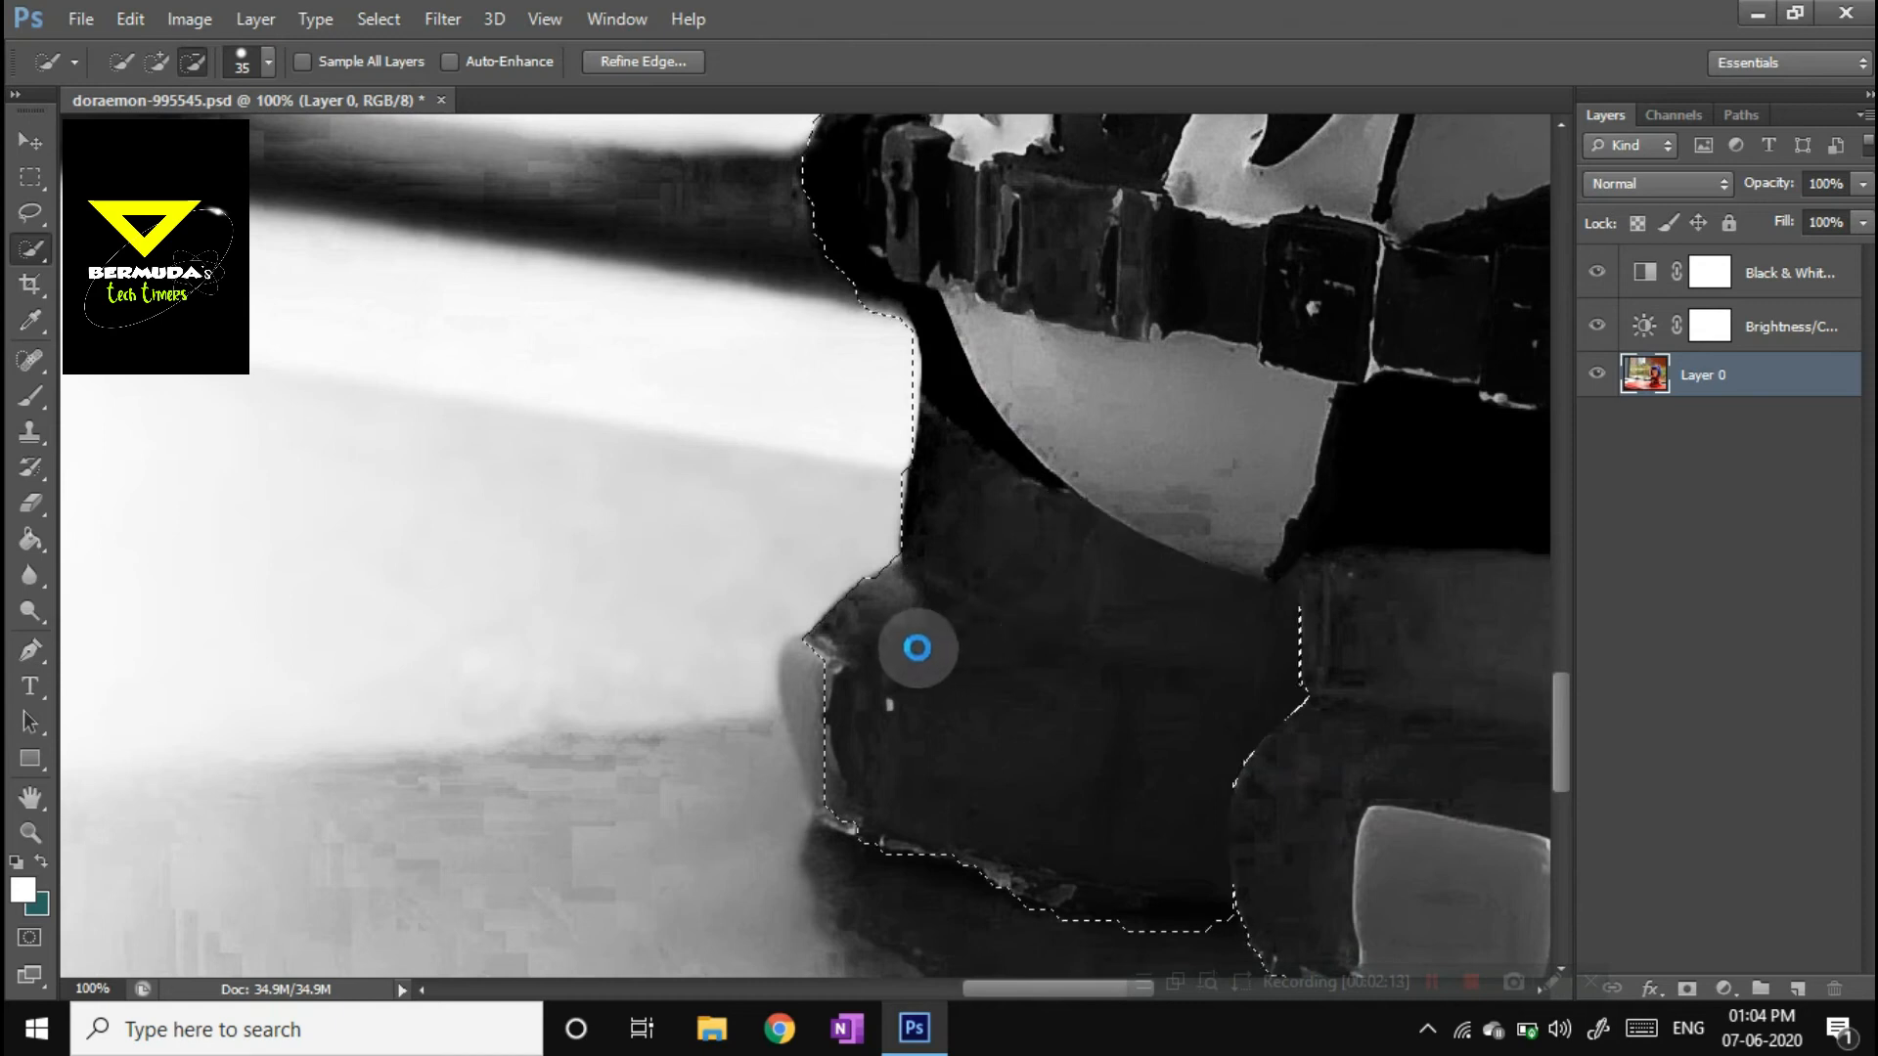
mouse_move(818, 658)
left_mouse_down()
mouse_move(851, 766)
mouse_move(1229, 784)
mouse_move(1008, 593)
left_mouse_up()
Step: Refine the selection around the feet, adding the shadow strip beneath the rear foot and cape to the background
key("space")
left_click_drag(814, 510, 645, 485)
key("space")
mouse_move(1185, 634)
left_mouse_down()
mouse_move(679, 561)
mouse_move(662, 585)
left_mouse_up()
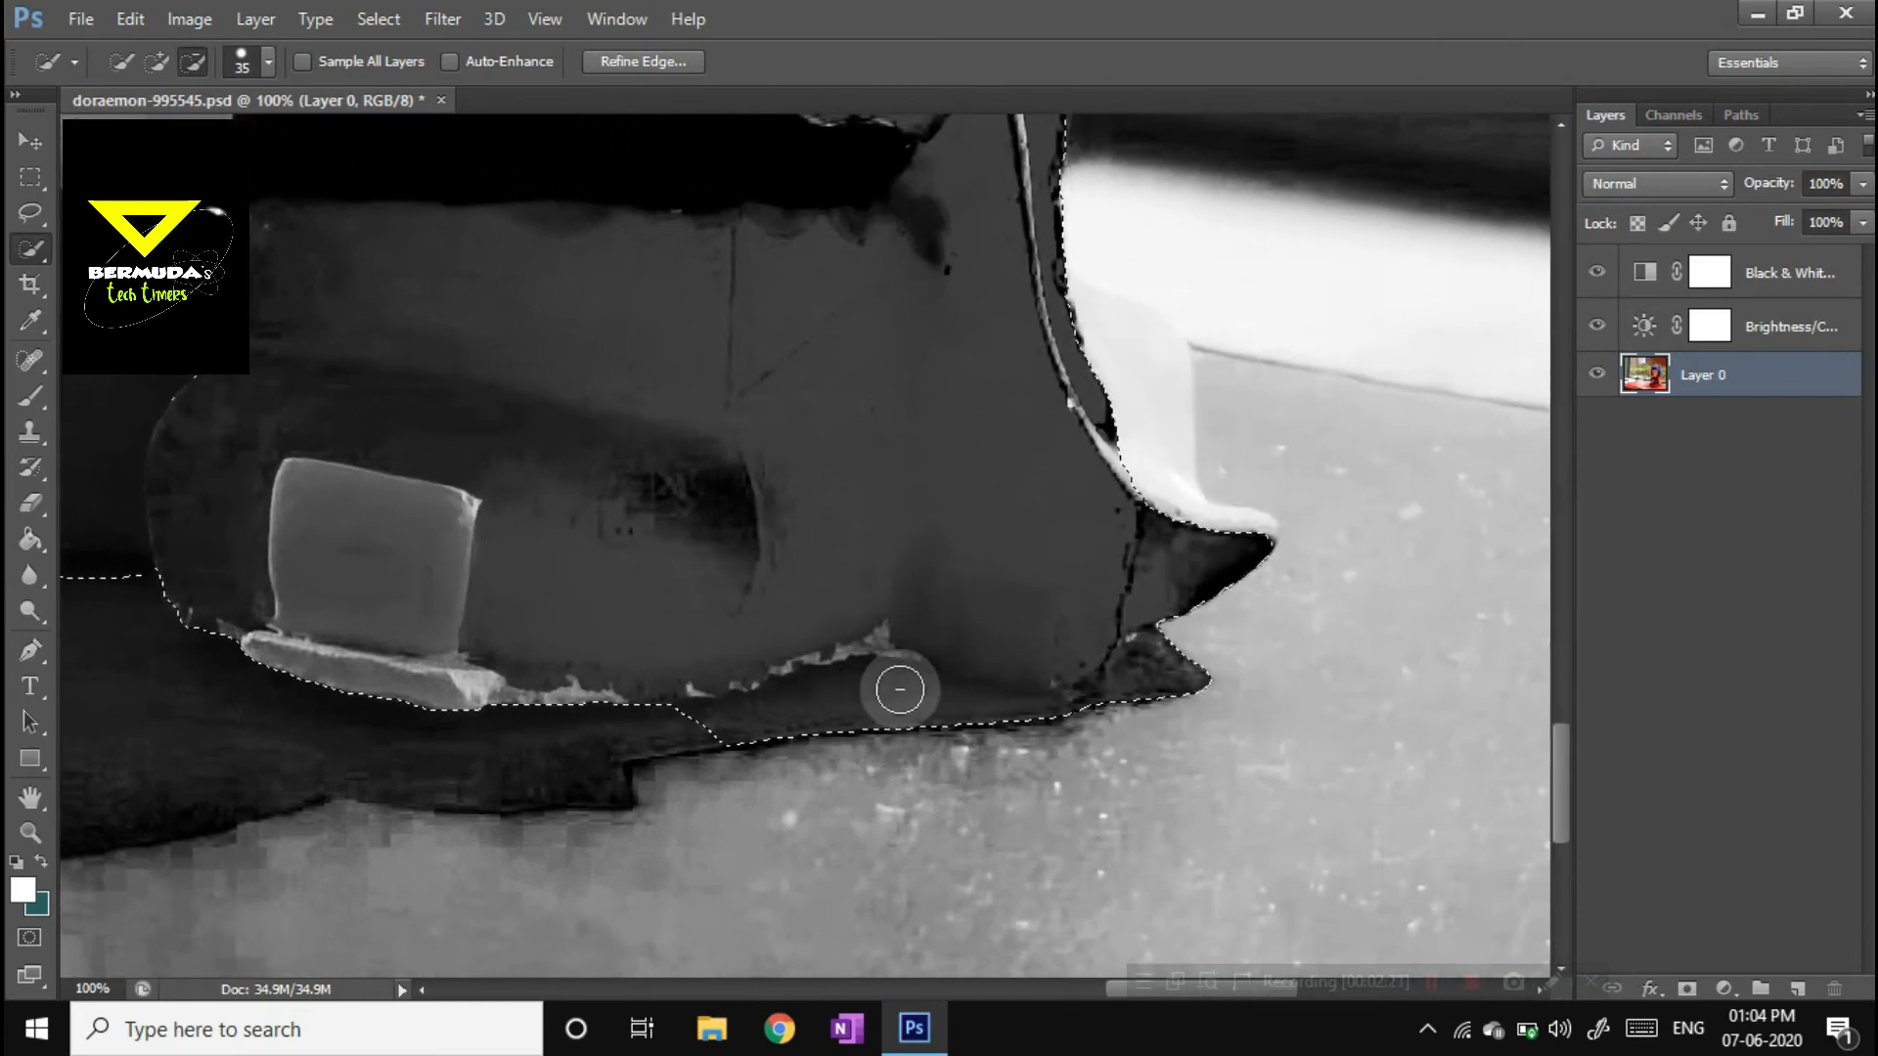
key("ctrl+z")
key("ctrl+z")
left_click(146, 61)
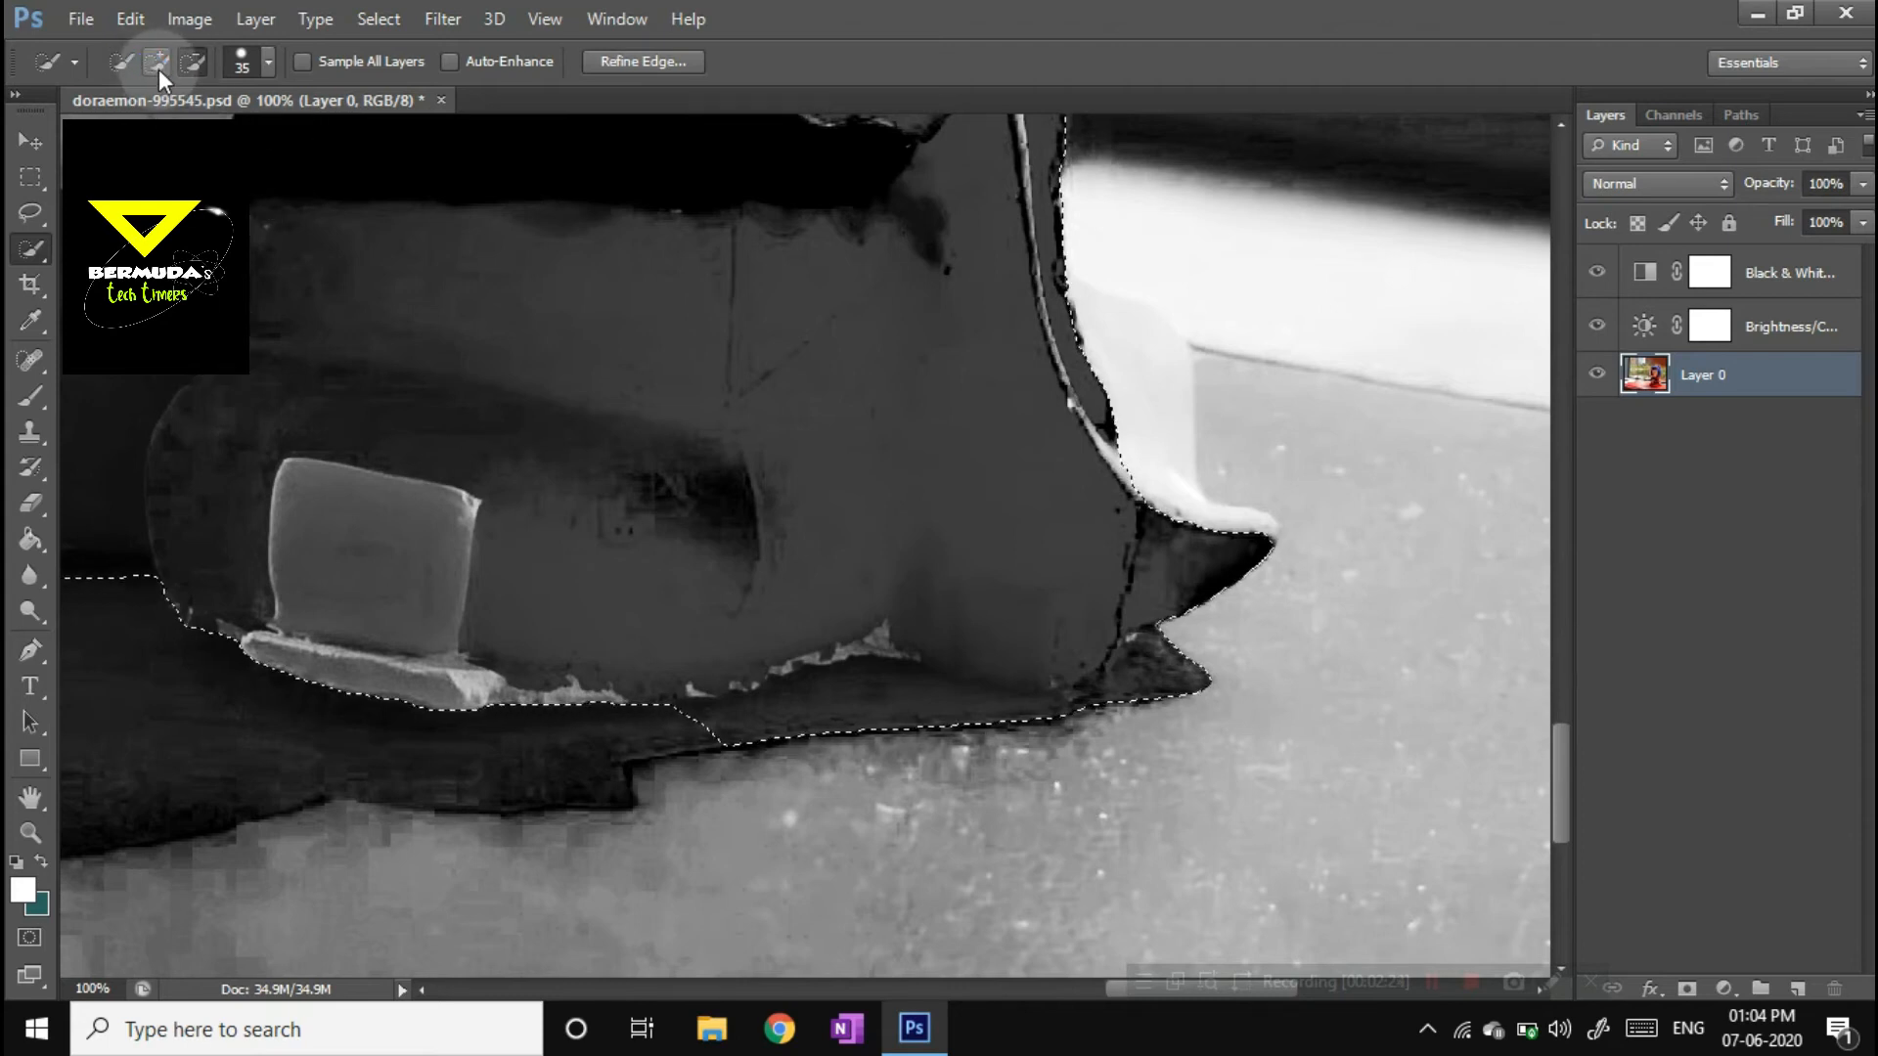
mouse_move(694, 735)
left_mouse_down()
mouse_move(890, 693)
mouse_move(1066, 728)
mouse_move(1002, 708)
mouse_move(1113, 709)
mouse_move(1080, 719)
mouse_move(1193, 670)
left_mouse_up()
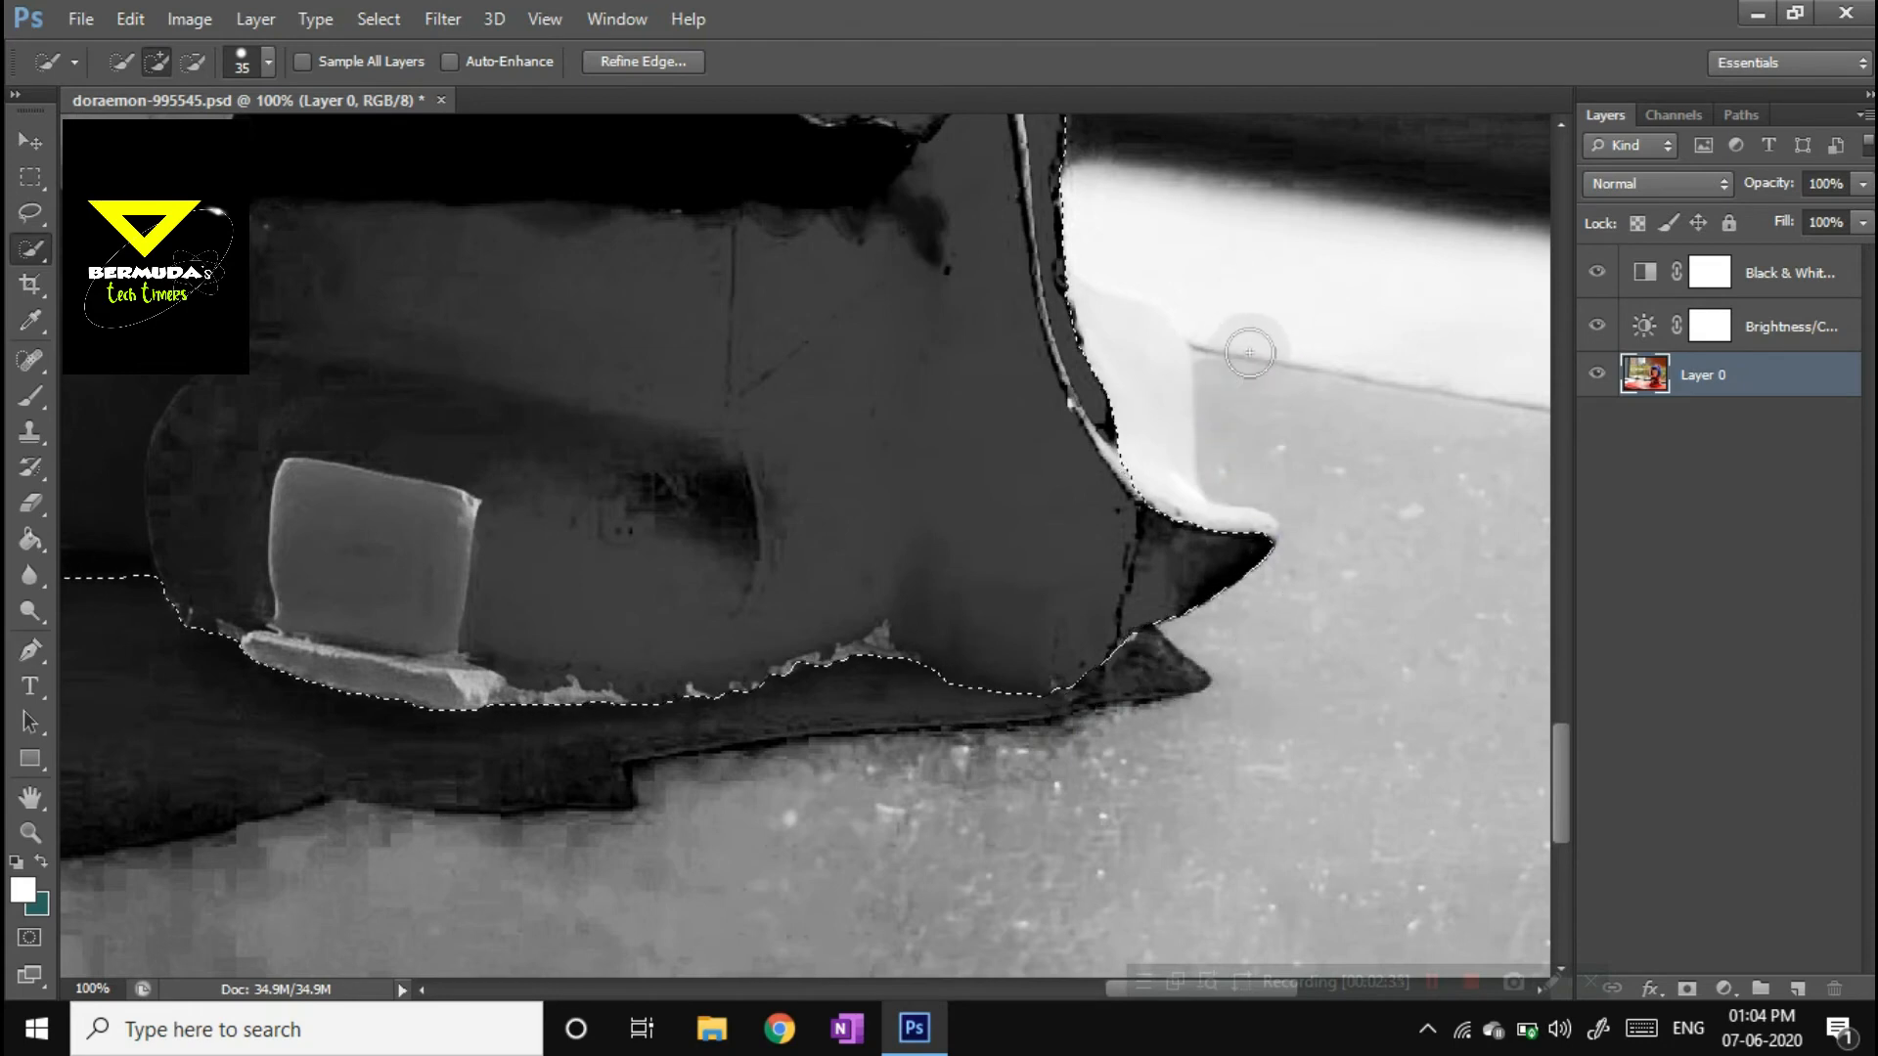
Step: Subtract the light lower edge of the cape and the back of the neck from the background selection
mouse_move(1258, 352)
left_mouse_down()
mouse_move(1103, 587)
mouse_move(1122, 560)
left_mouse_up()
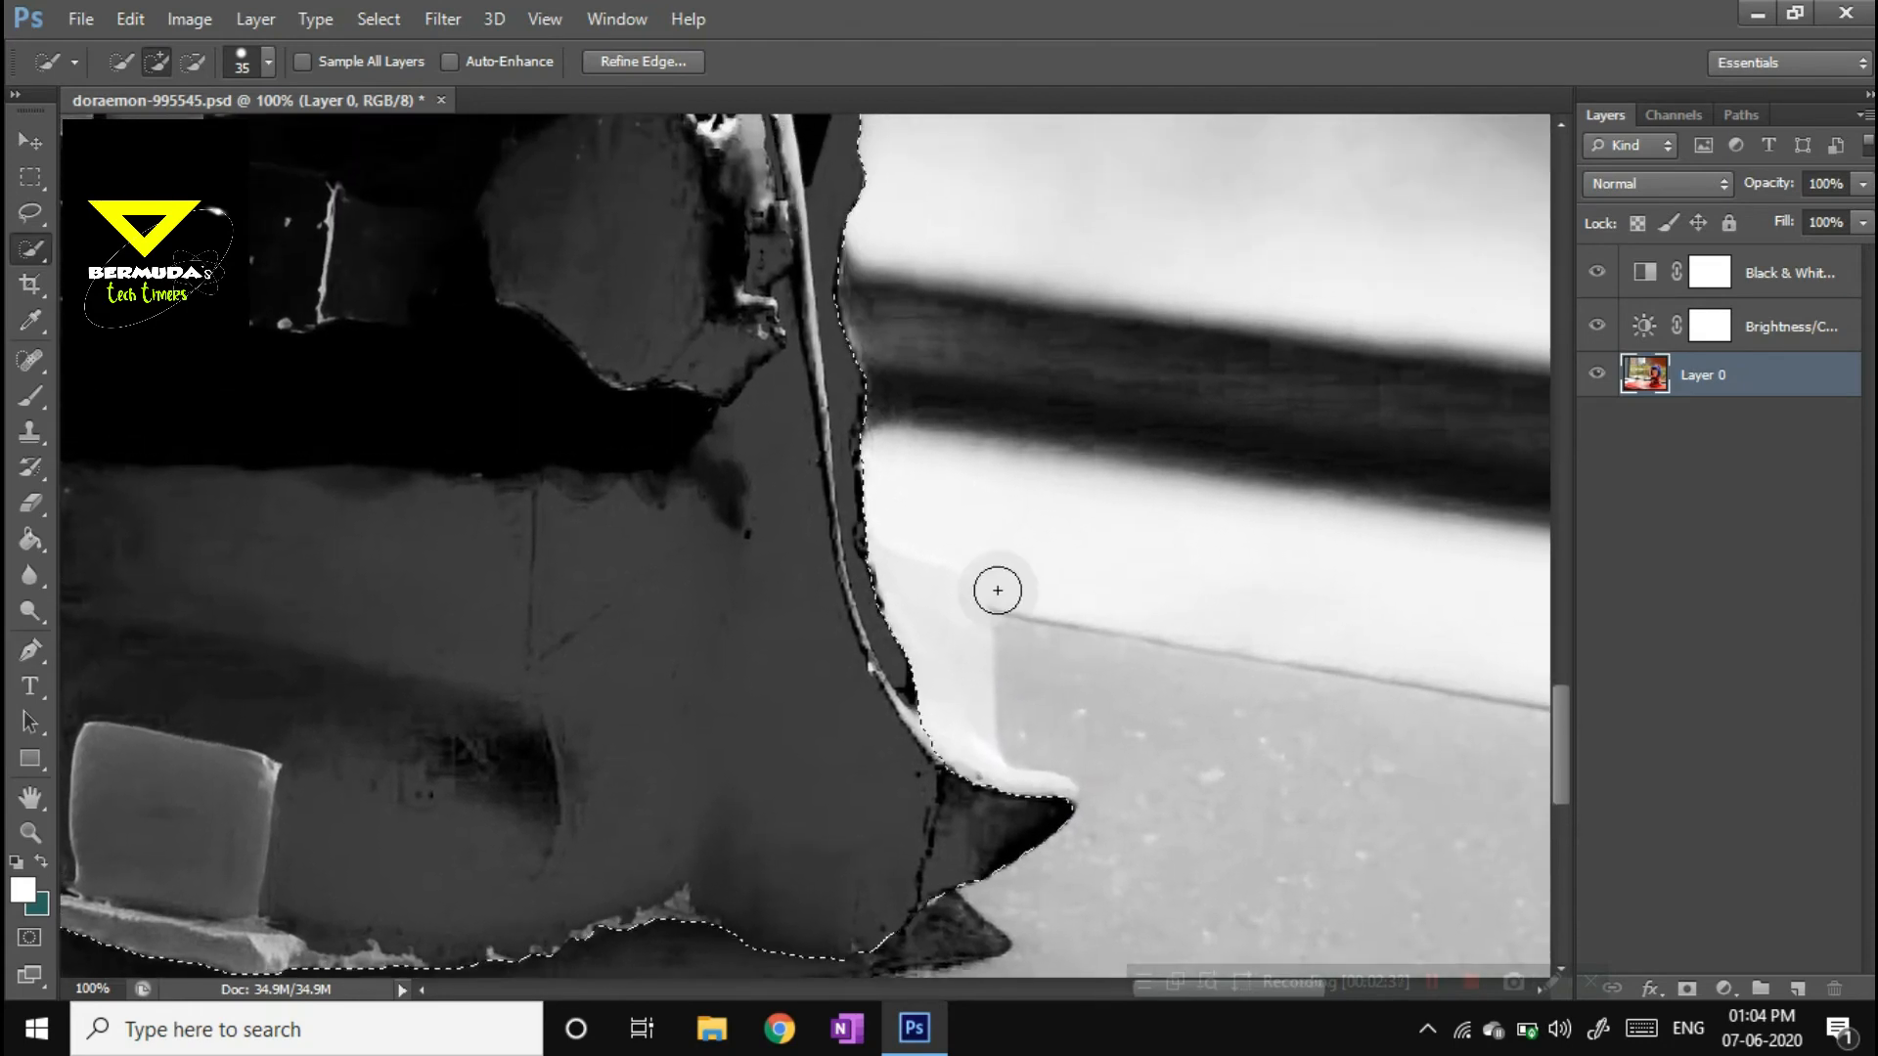
left_click(193, 61)
mouse_move(870, 572)
left_mouse_down()
mouse_move(930, 620)
mouse_move(980, 814)
mouse_move(1003, 797)
left_mouse_up()
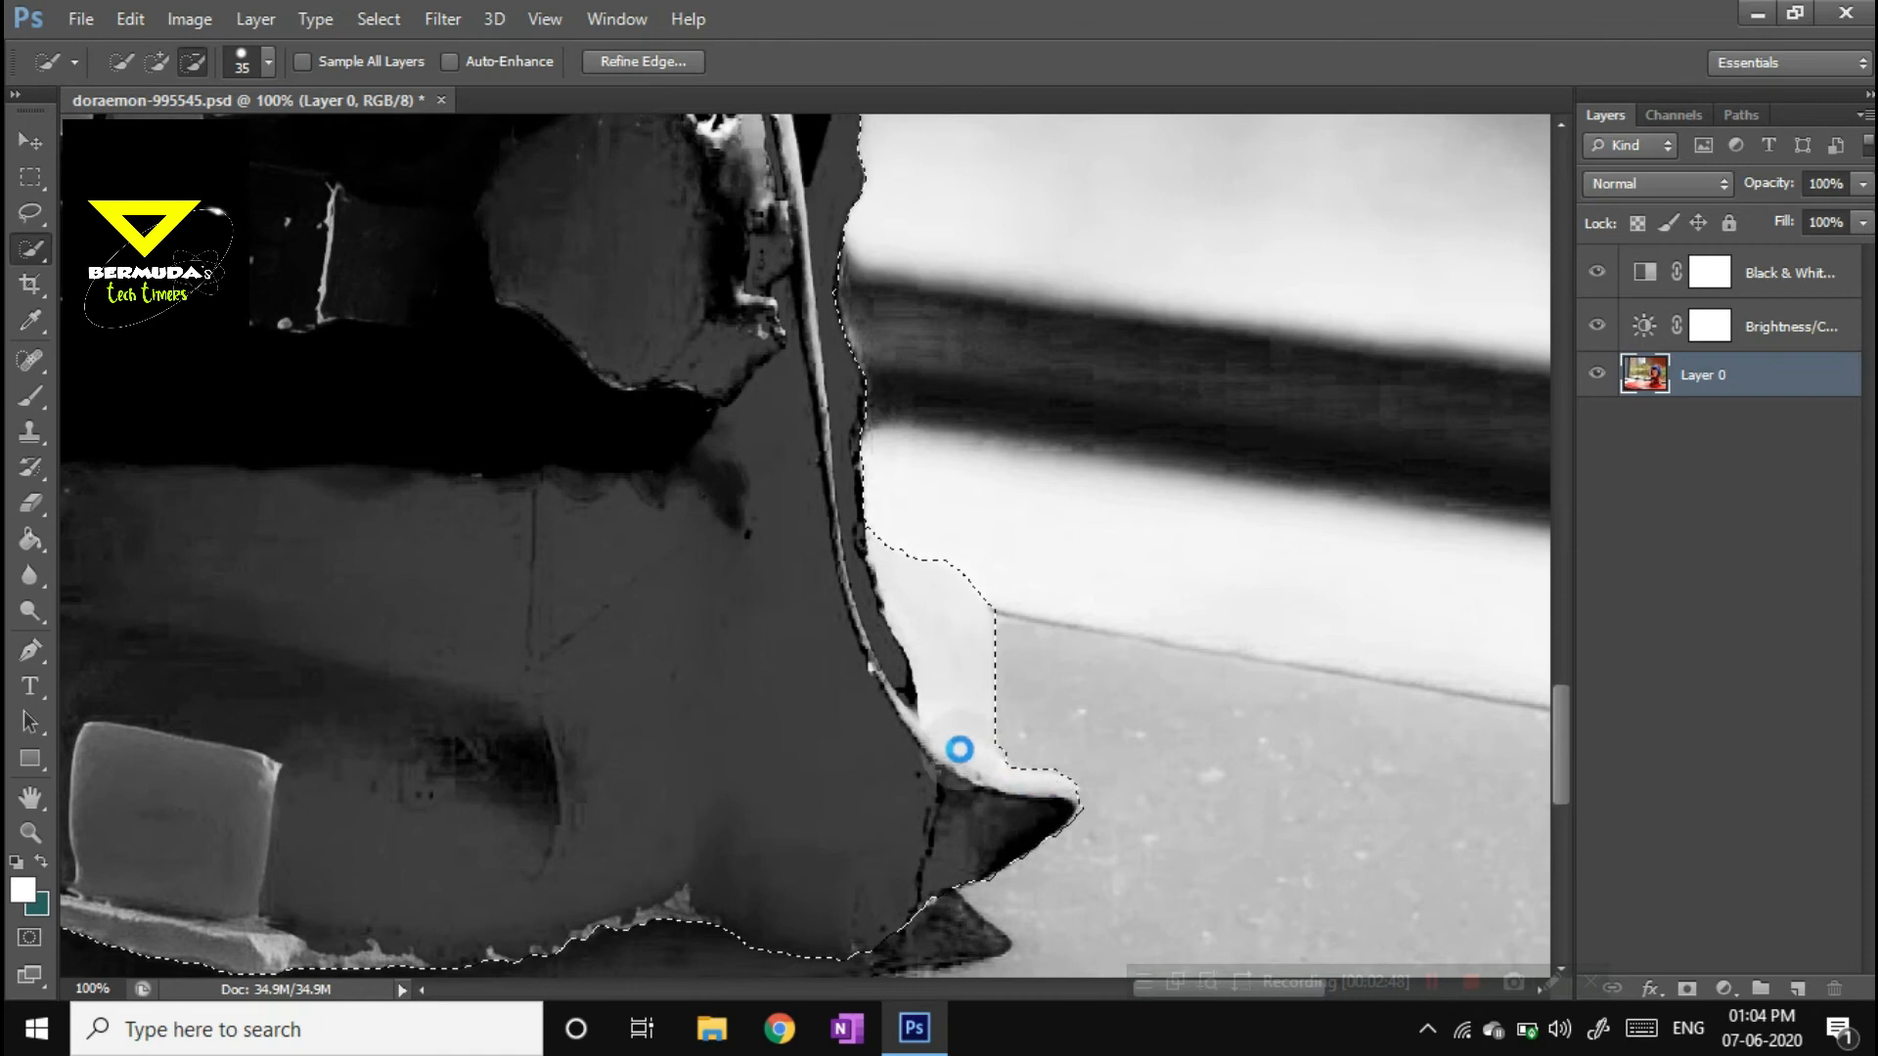
left_click_drag(956, 629, 965, 906)
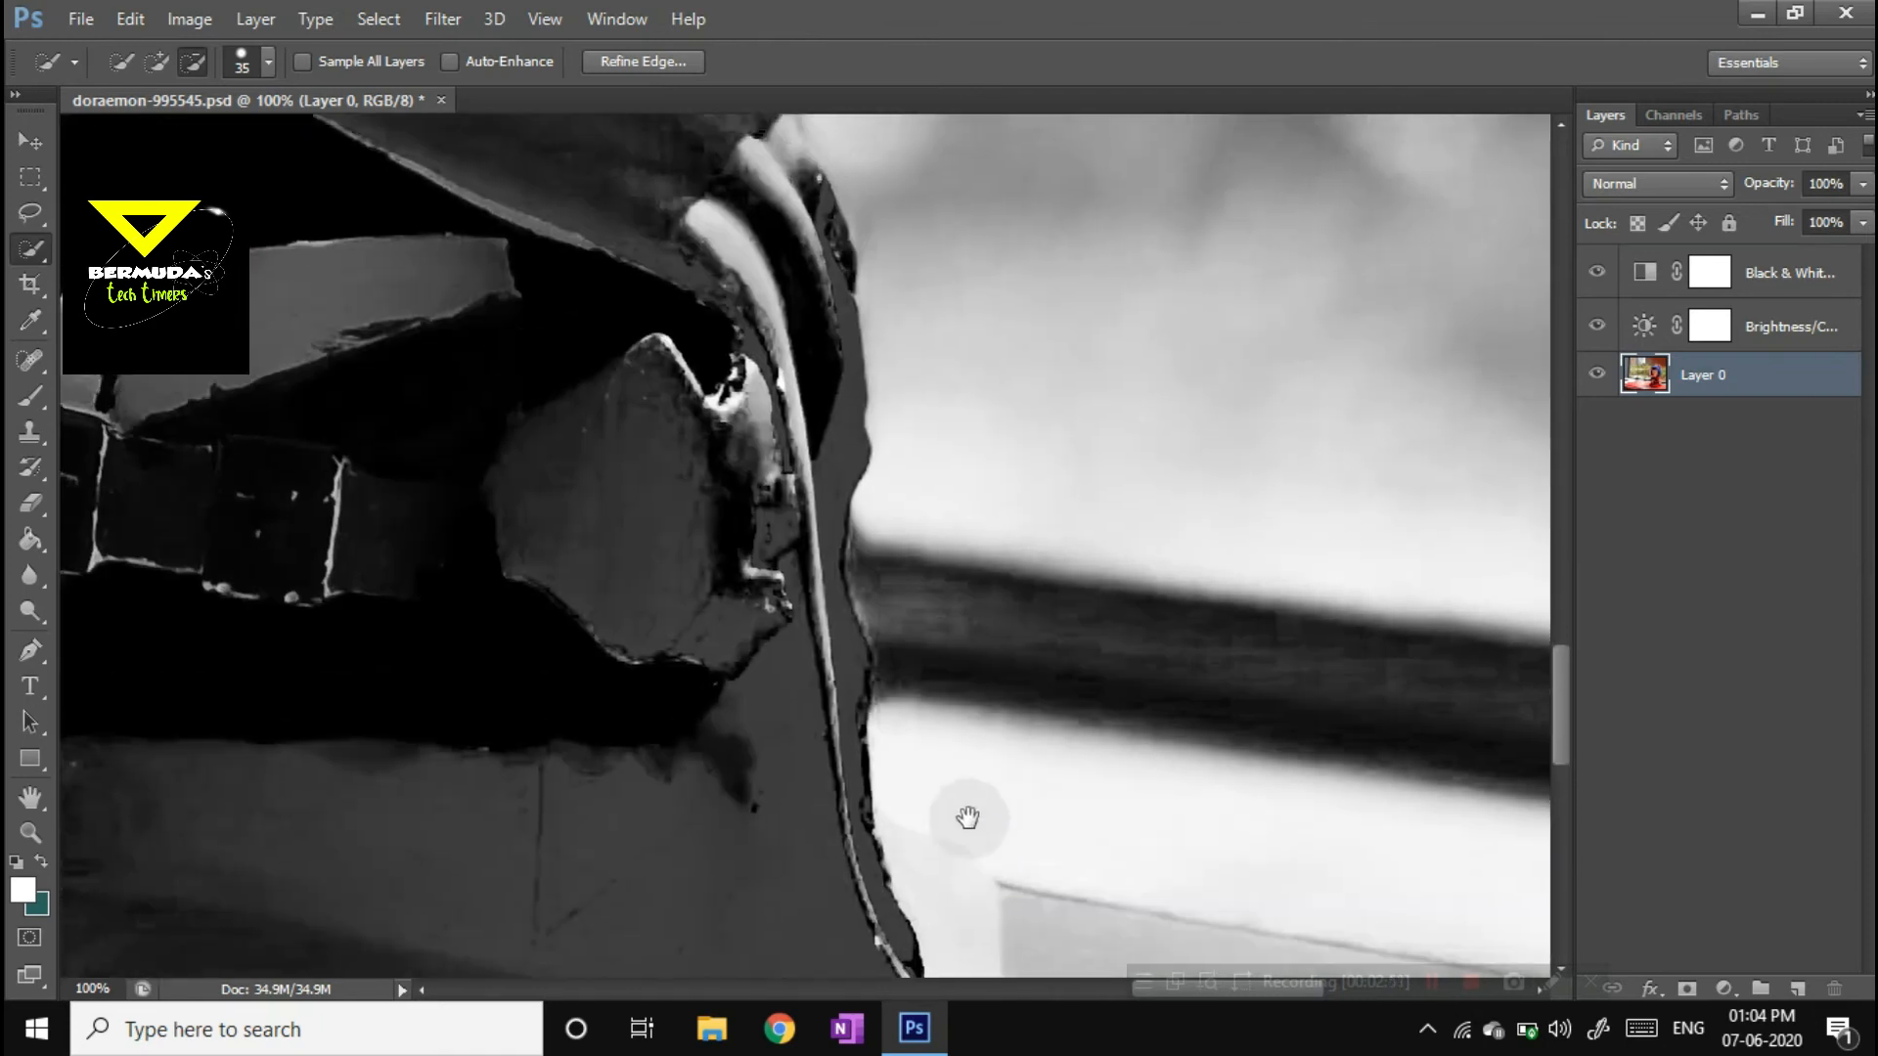
left_click_drag(961, 628, 957, 849)
left_click_drag(953, 436, 918, 845)
left_click_drag(697, 665, 692, 696)
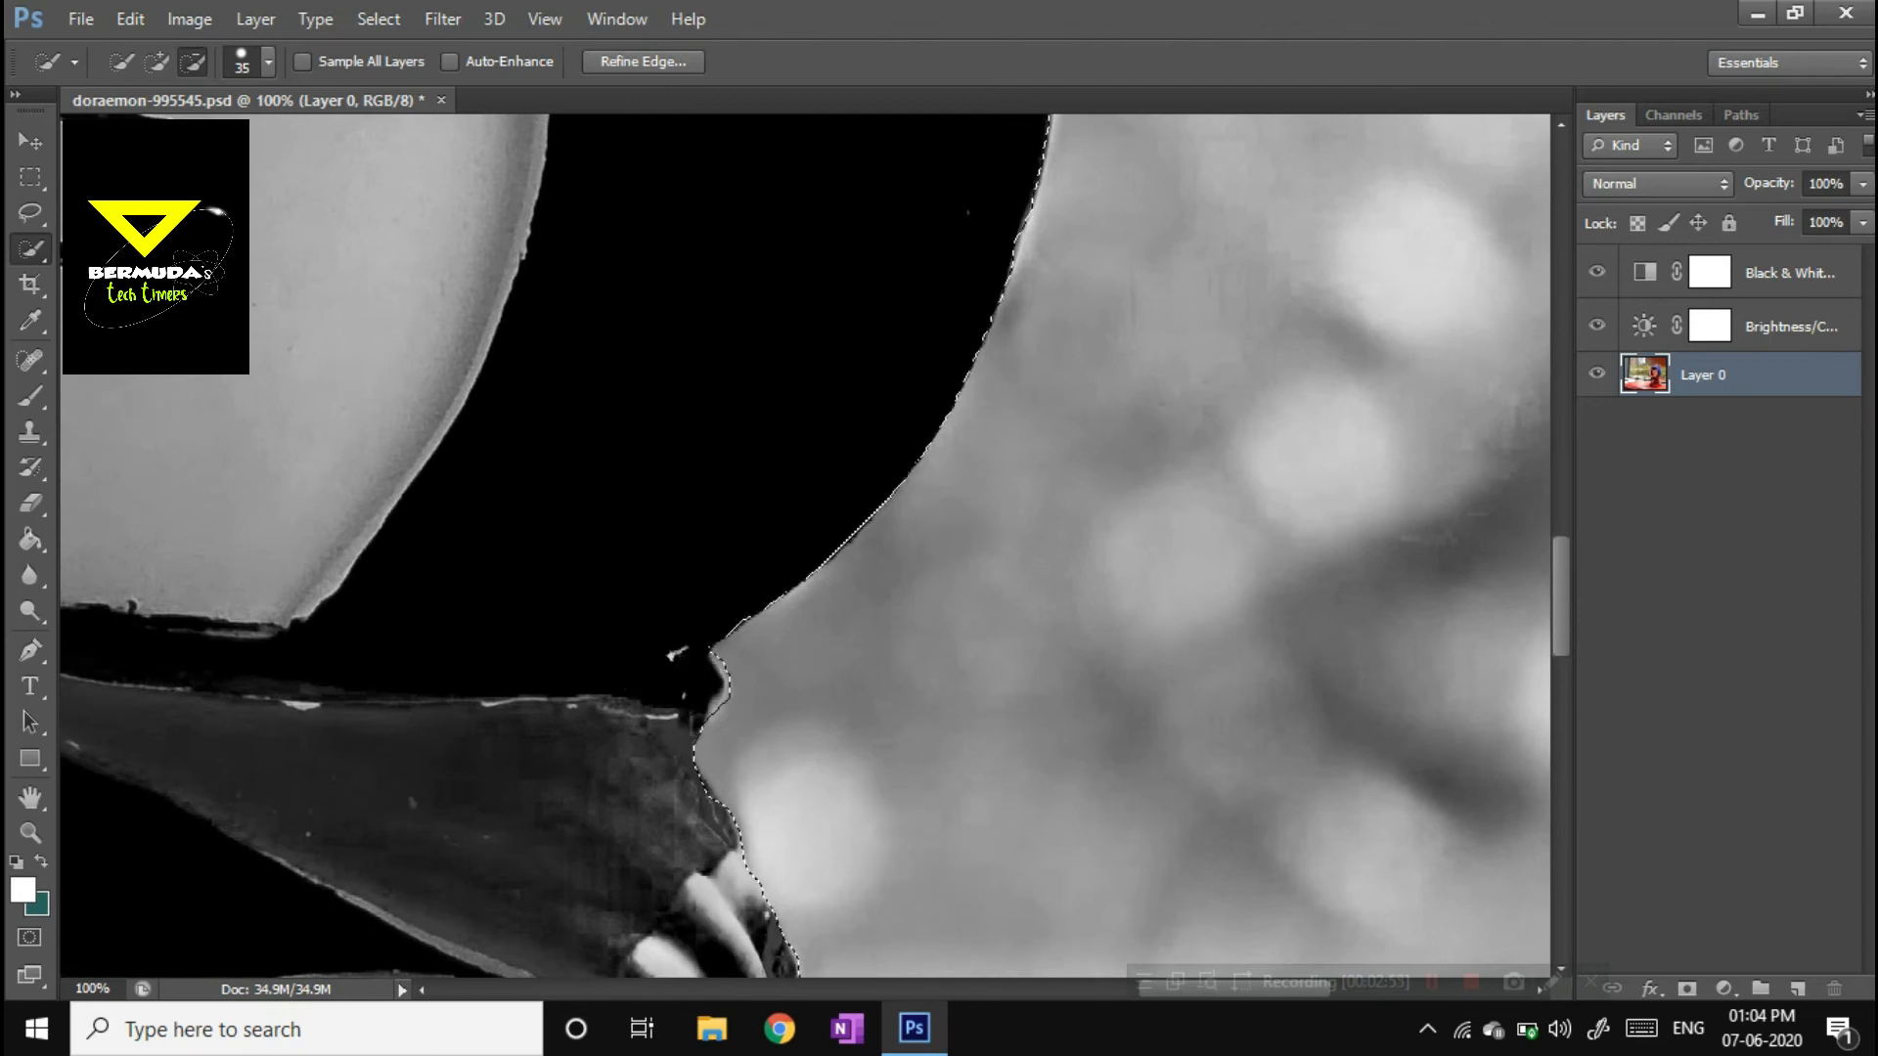
Step: Subtract the tips of both ears on the figure's head from the background selection
mouse_move(854, 507)
left_mouse_down()
mouse_move(754, 809)
mouse_move(756, 888)
left_mouse_up()
left_click_drag(767, 549, 770, 770)
left_click_drag(869, 503, 727, 503)
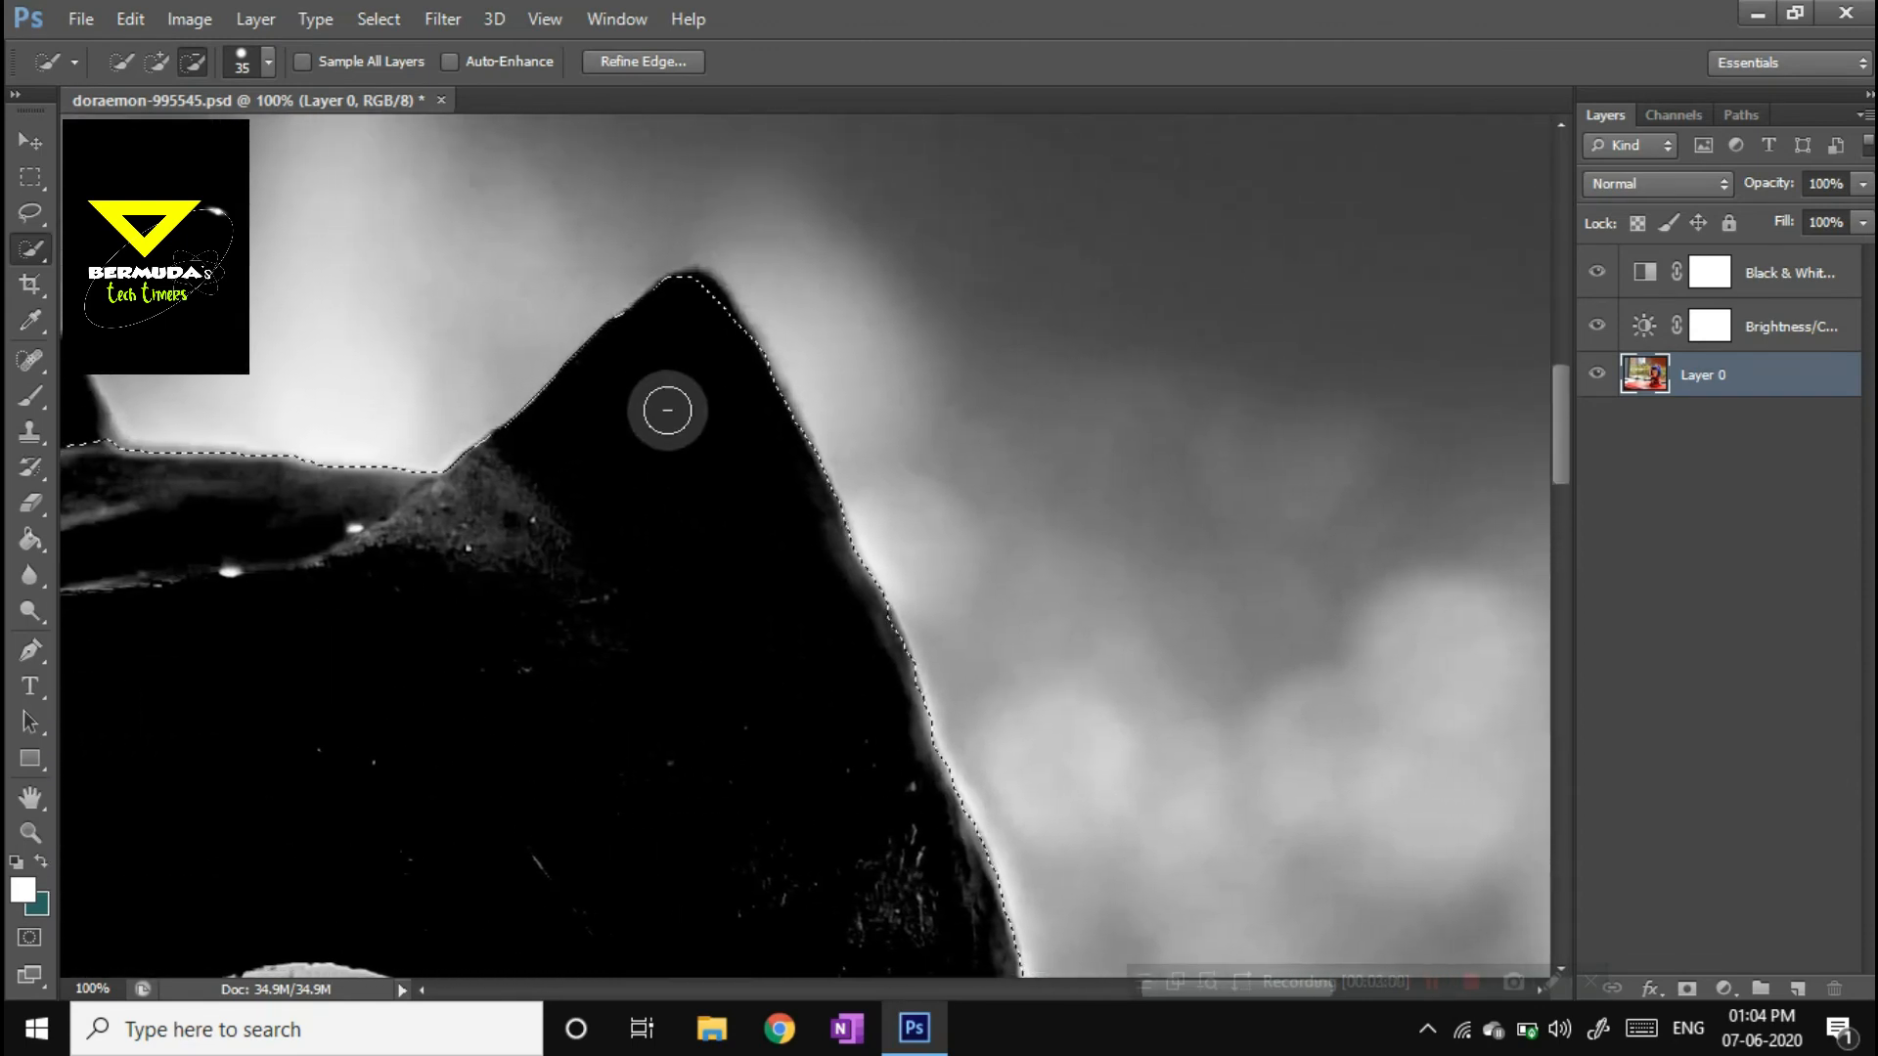
left_click_drag(694, 303, 700, 327)
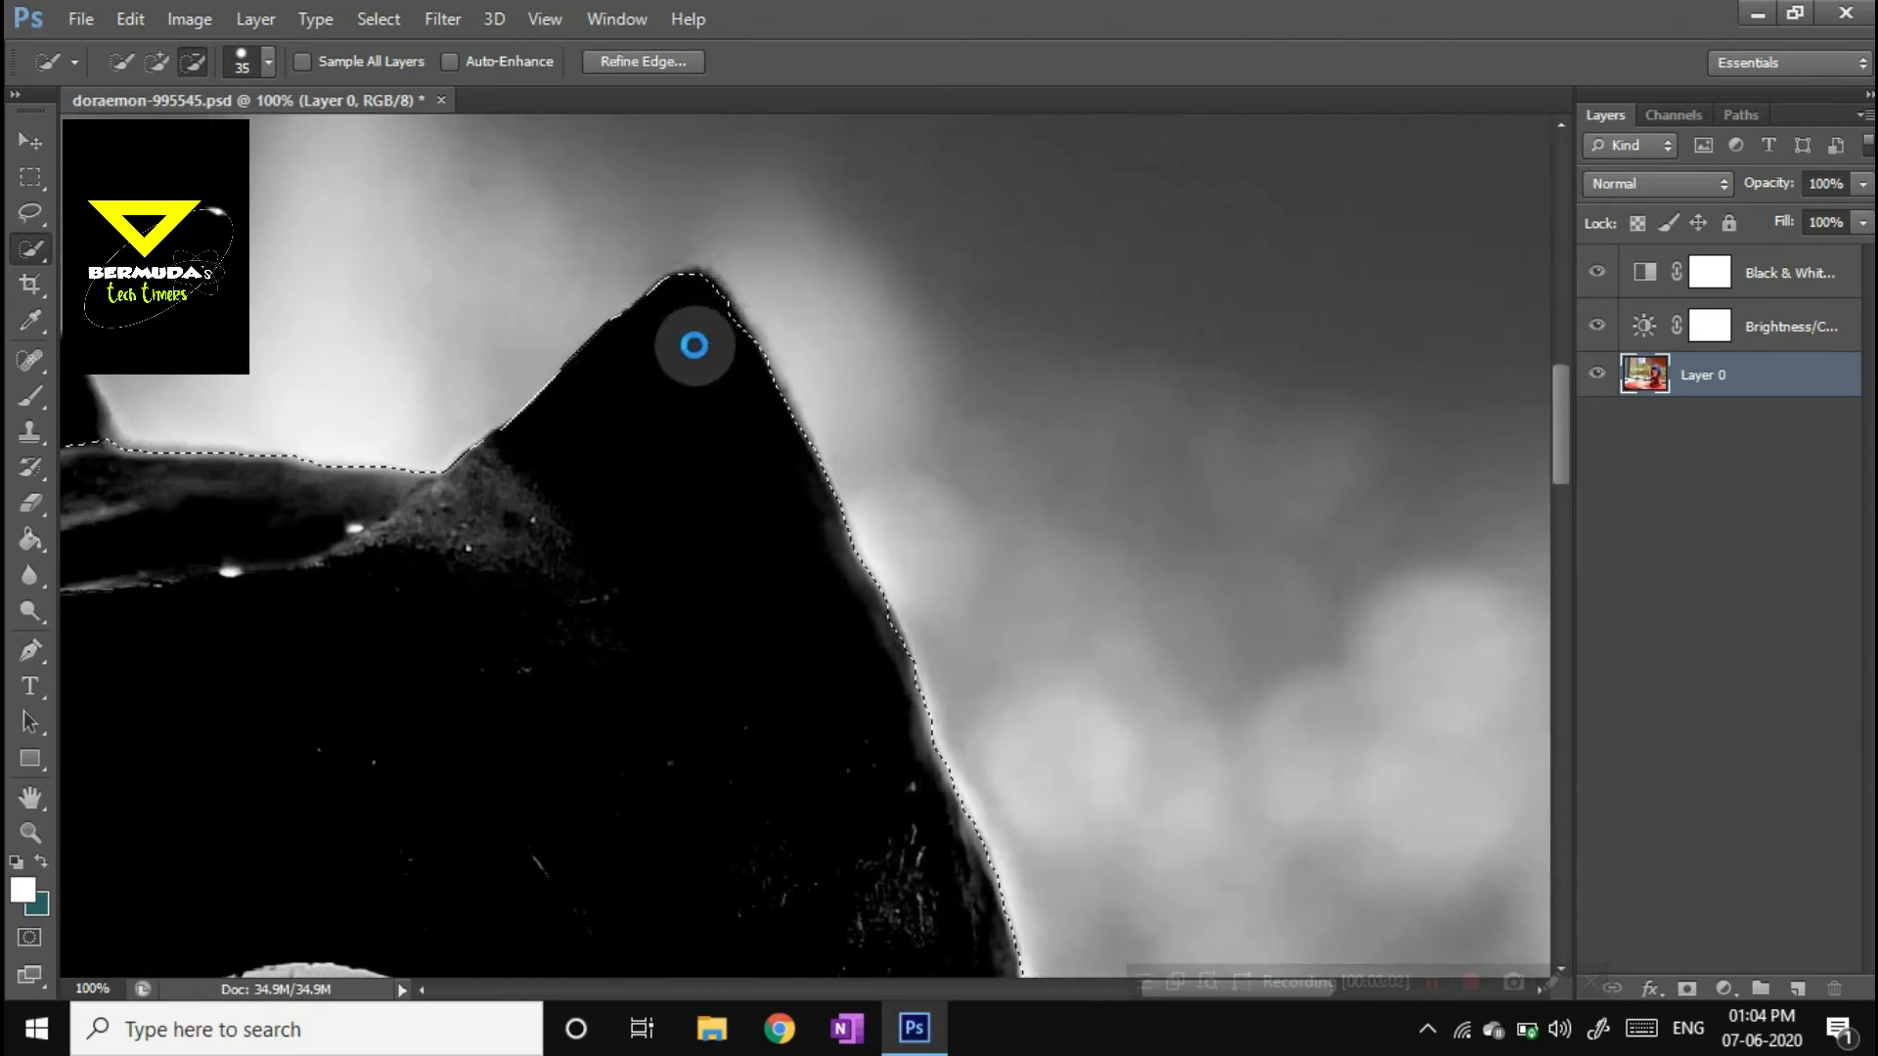
left_click_drag(599, 398, 1280, 587)
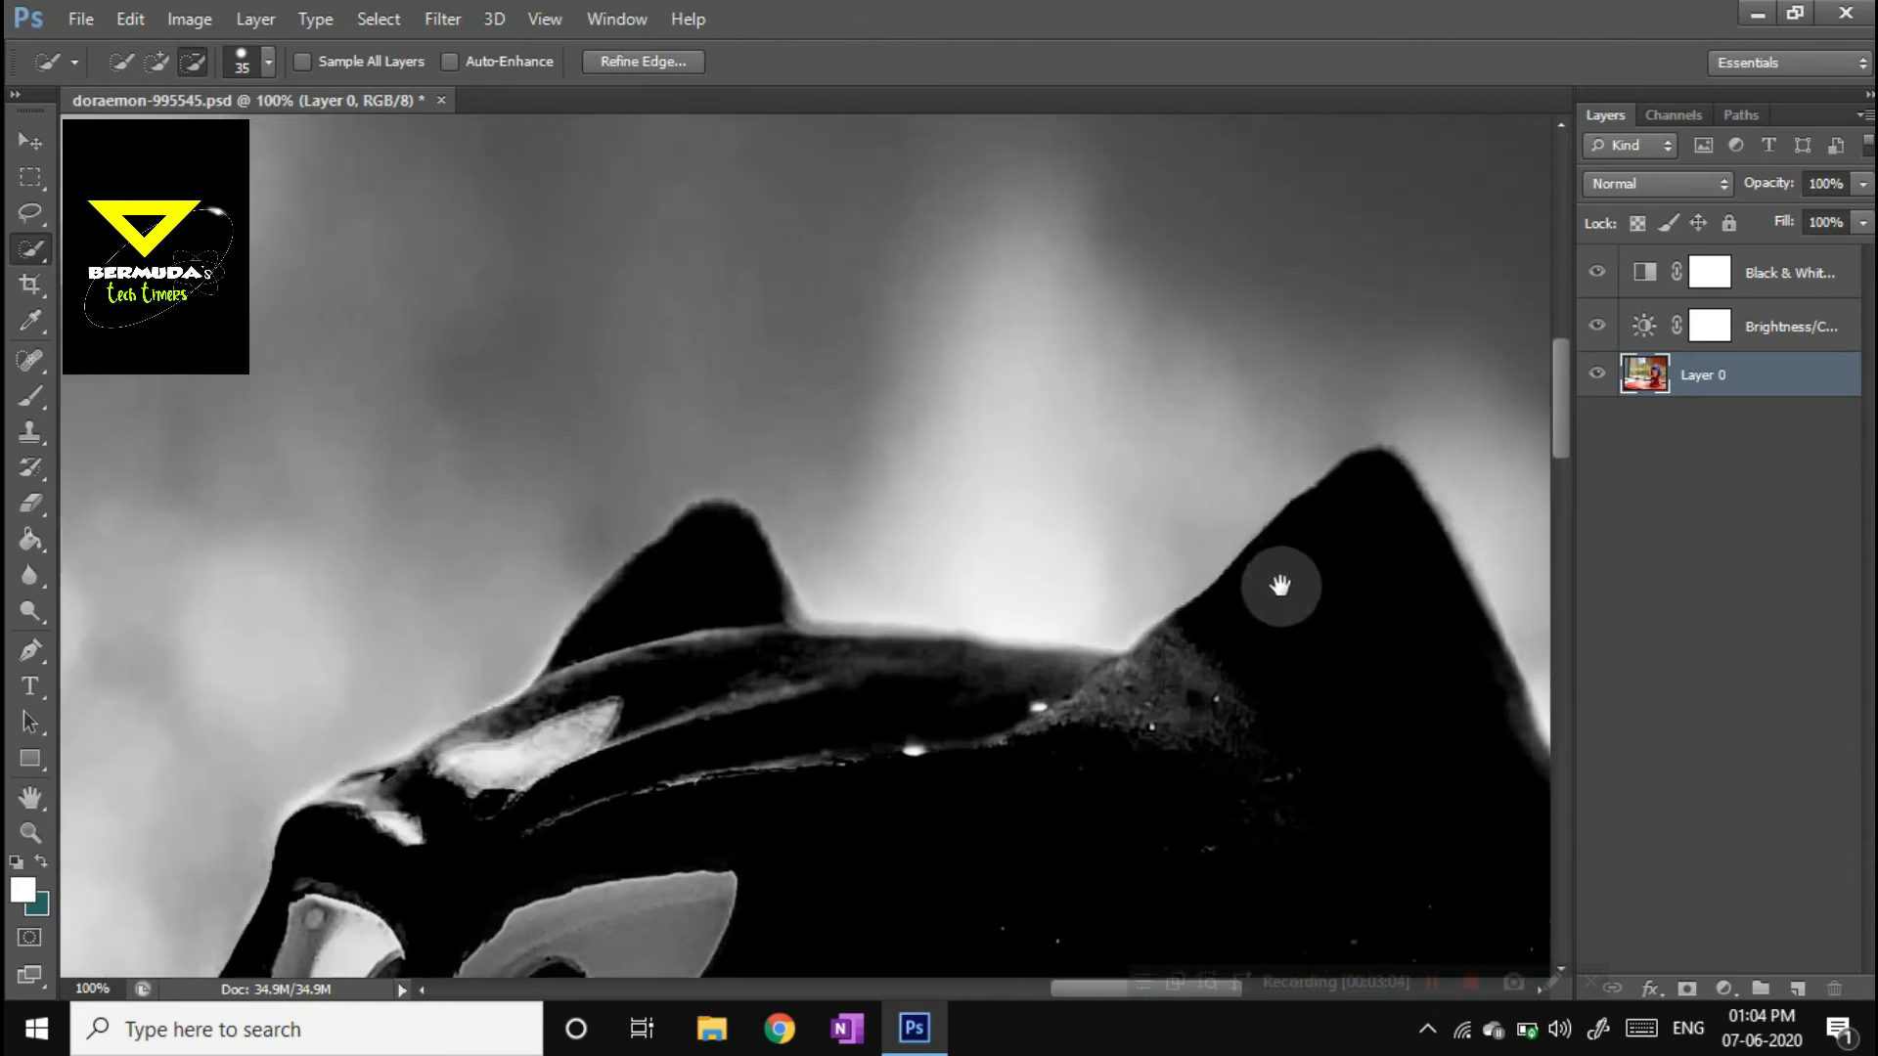
mouse_move(788, 548)
left_mouse_down()
mouse_move(674, 554)
mouse_move(636, 584)
mouse_move(725, 530)
mouse_move(759, 638)
mouse_move(722, 606)
mouse_move(697, 625)
mouse_move(757, 625)
left_mouse_up()
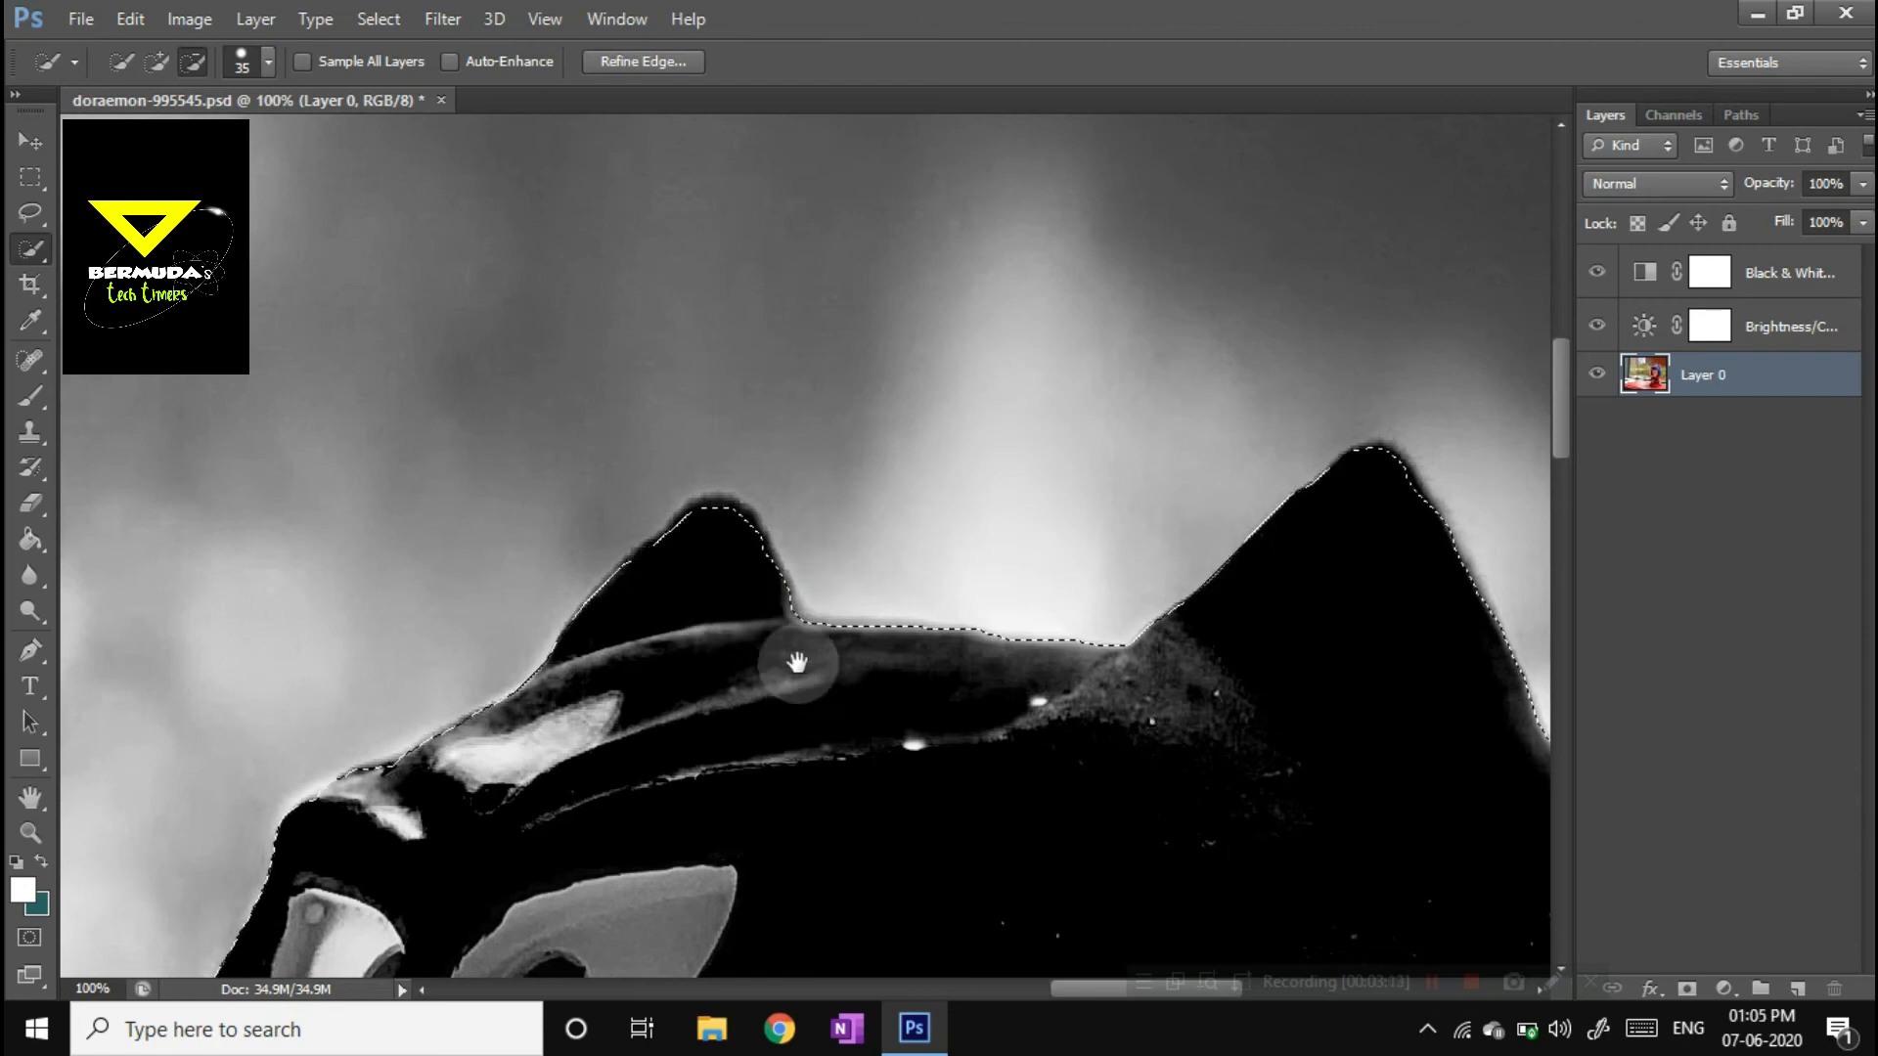
Step: Invert the selection so that only the figure is selected
scroll(796, 659, "down", 5)
key("ctrl+0")
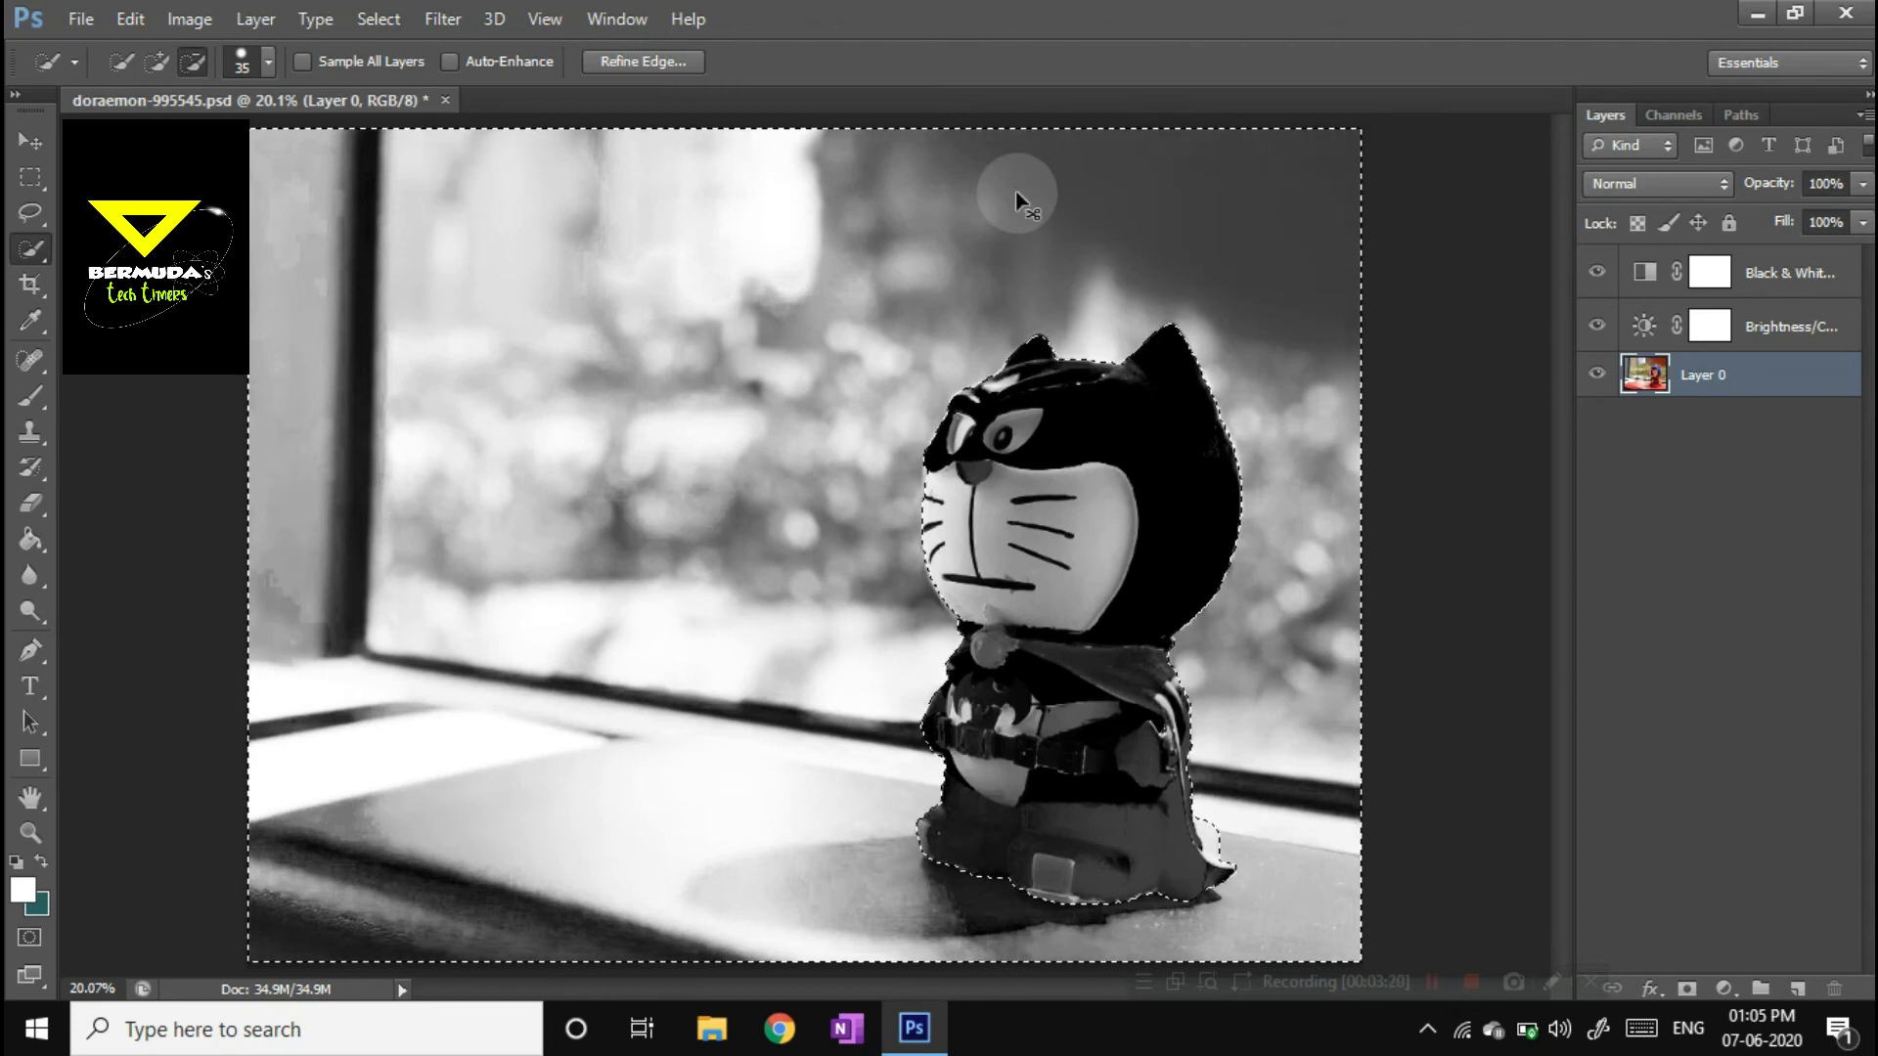
key("ctrl+shift+i")
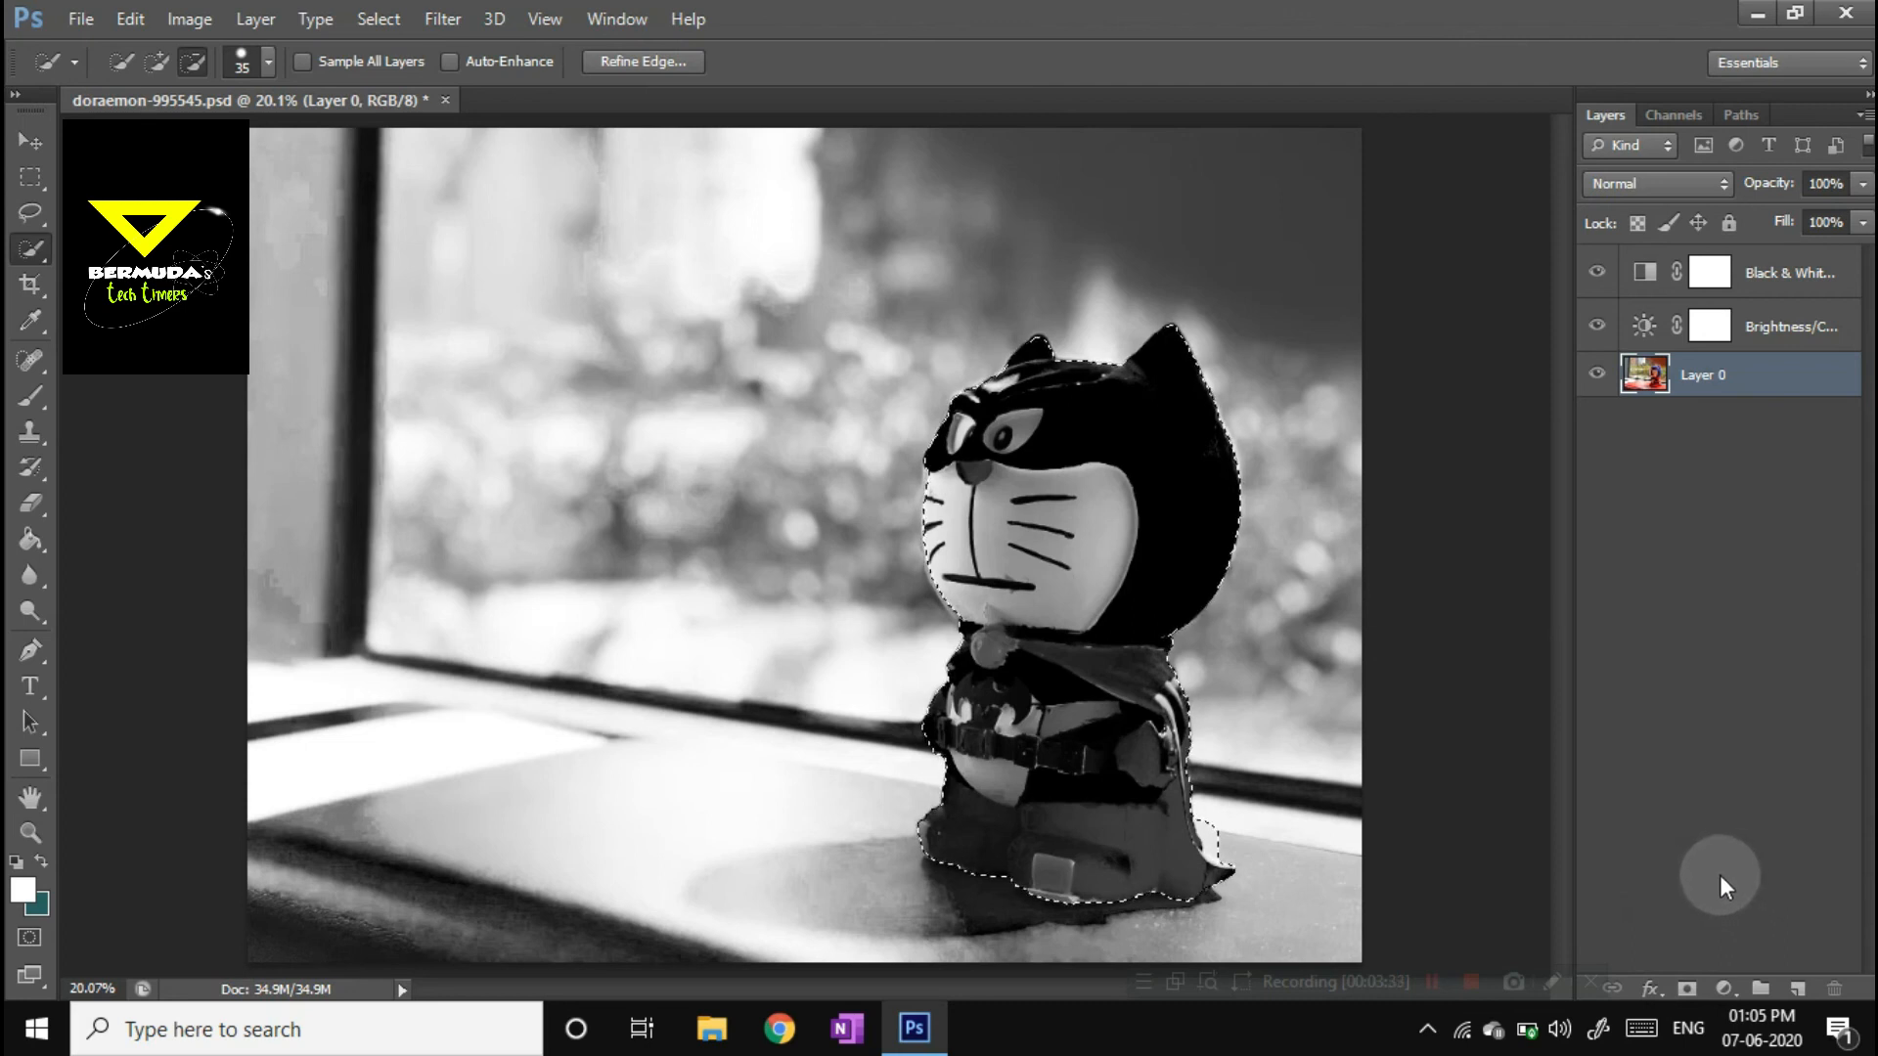
Step: Copy the selected figure to its own layer and hide the original photo layer, Layer 0
key("ctrl+j")
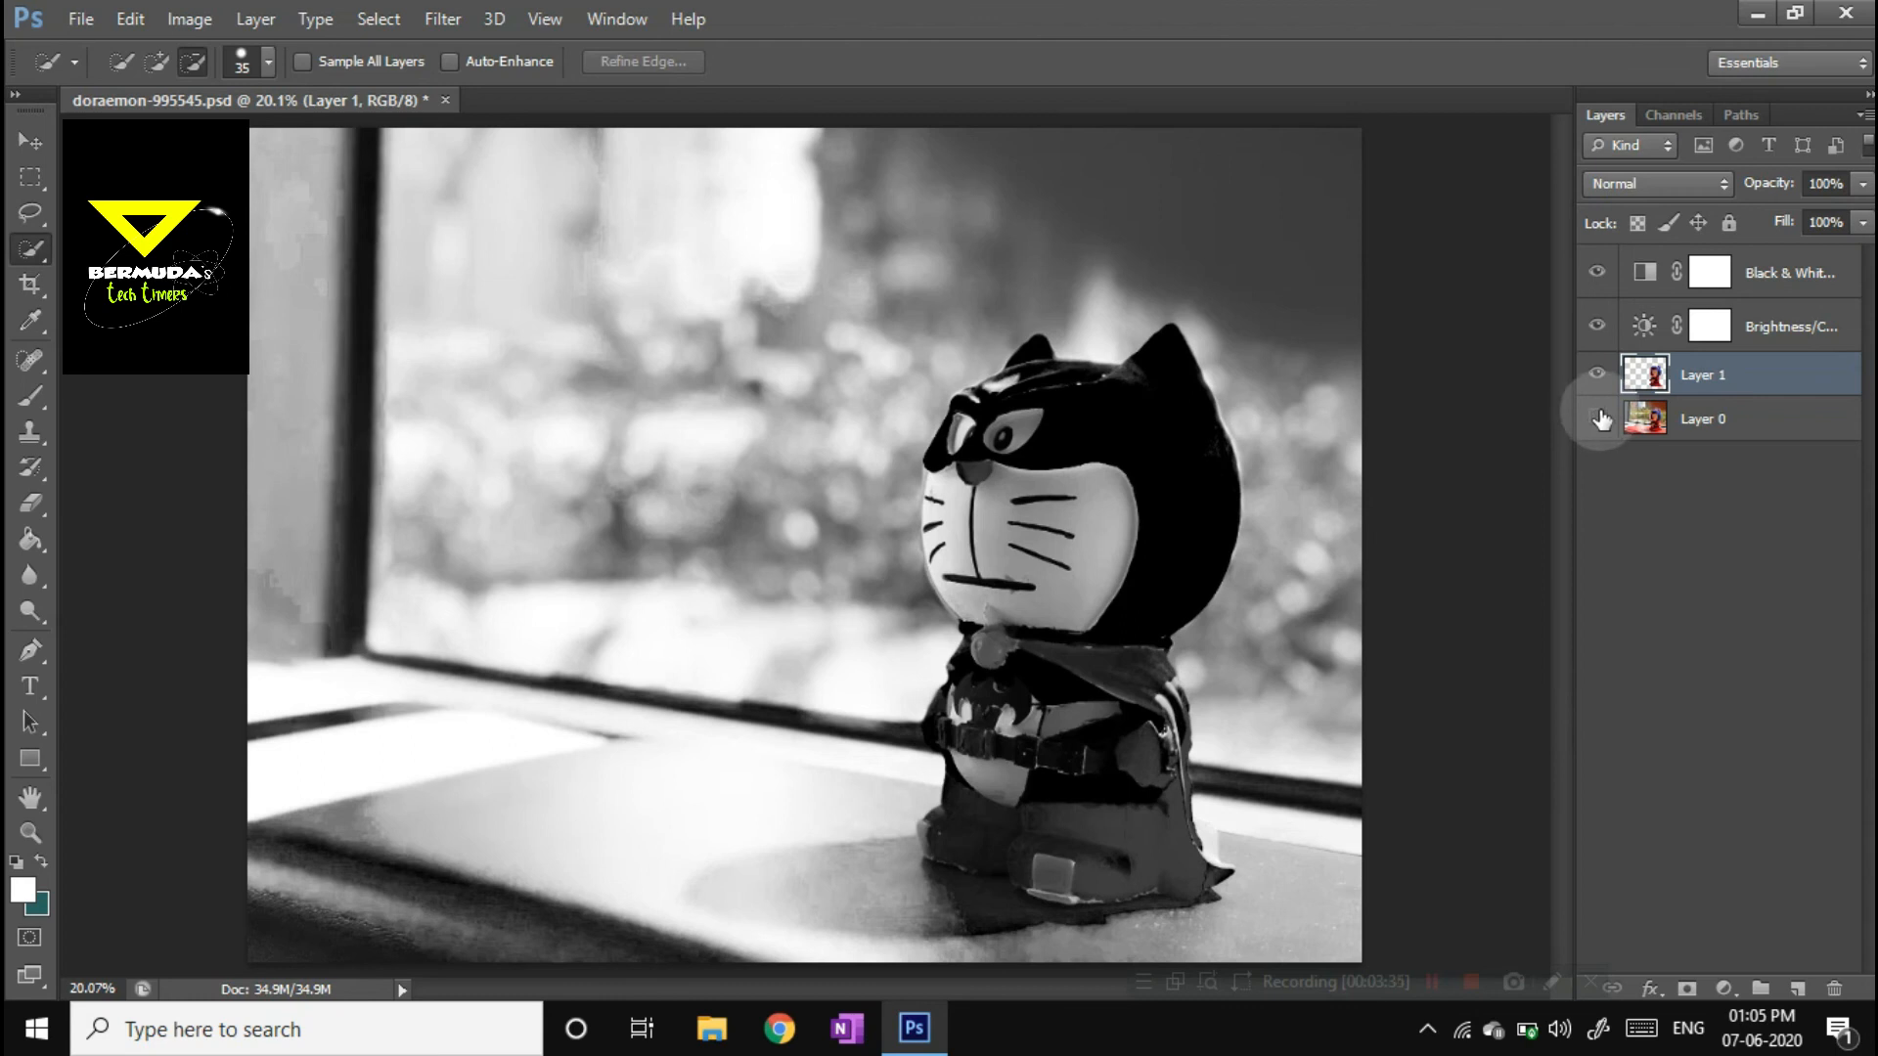
left_click(1598, 419)
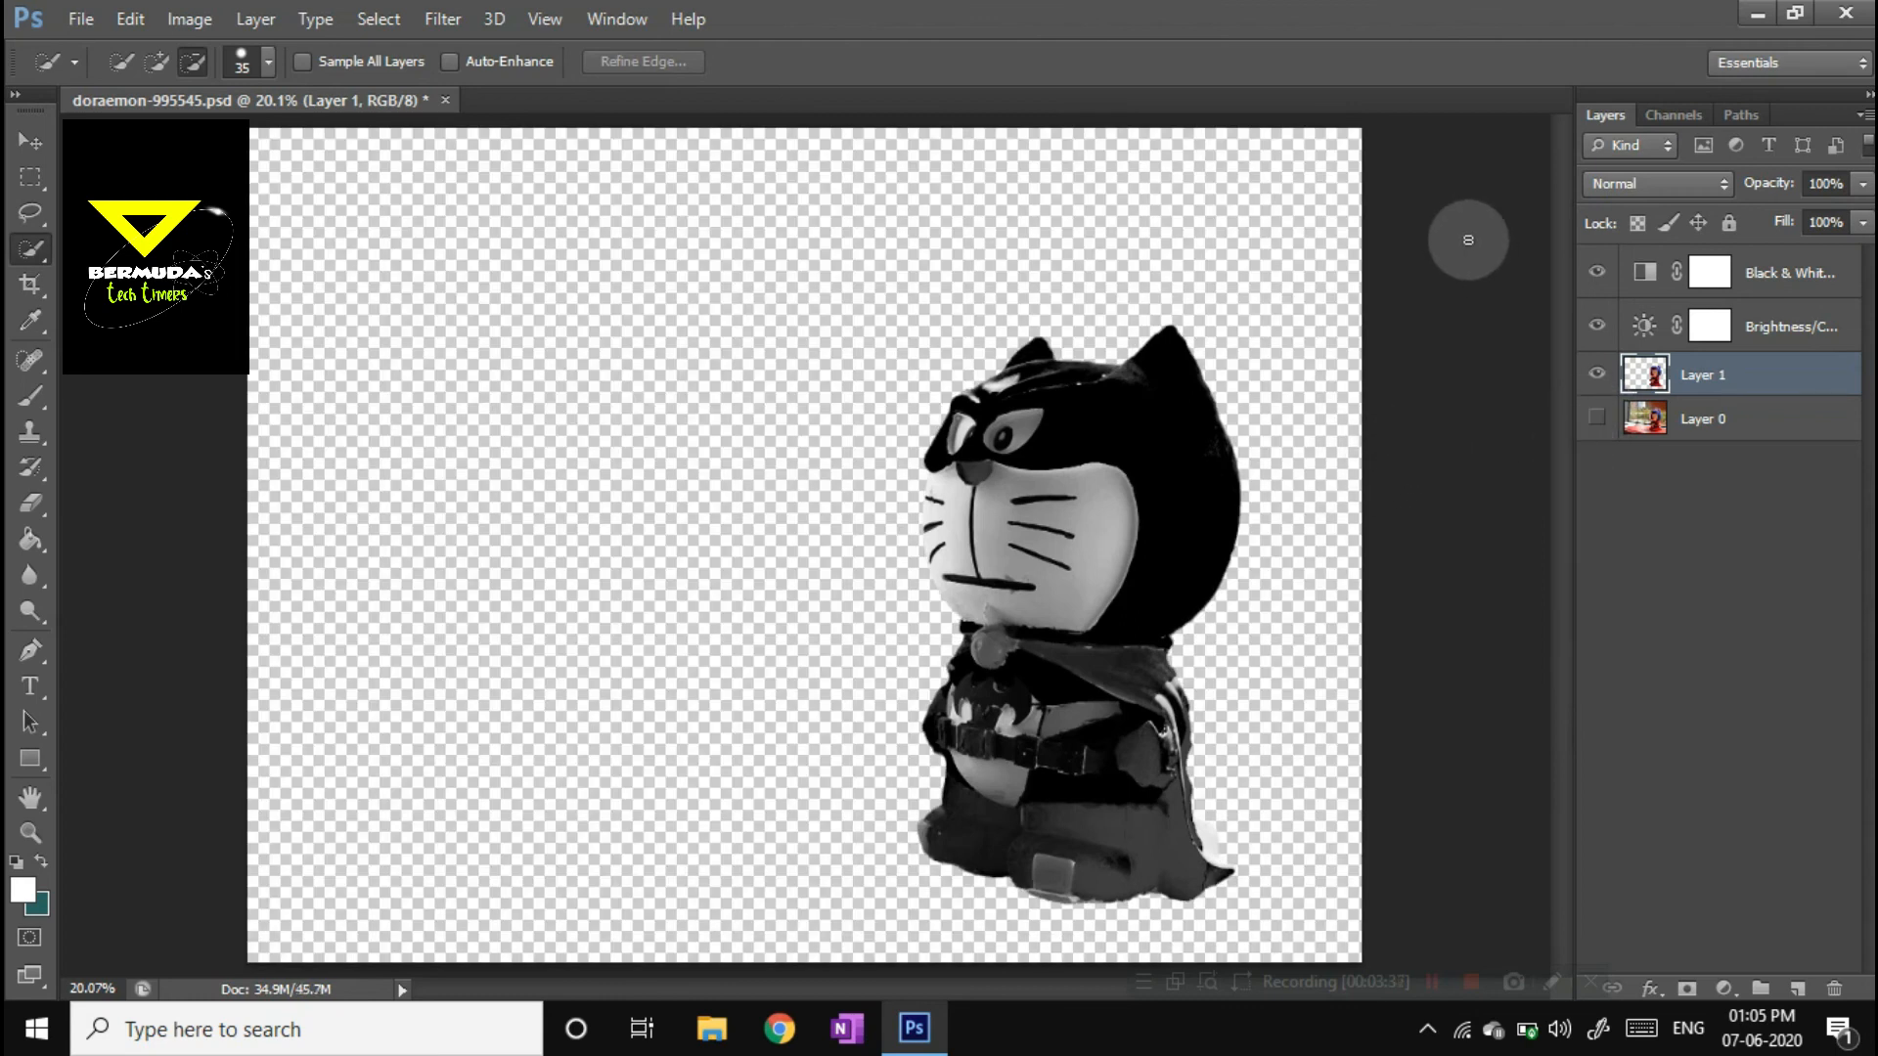
Step: Delete the Black & White and Brightness/Contrast adjustment layers and show the original photo layer again
left_click(1597, 326)
left_click(1597, 272)
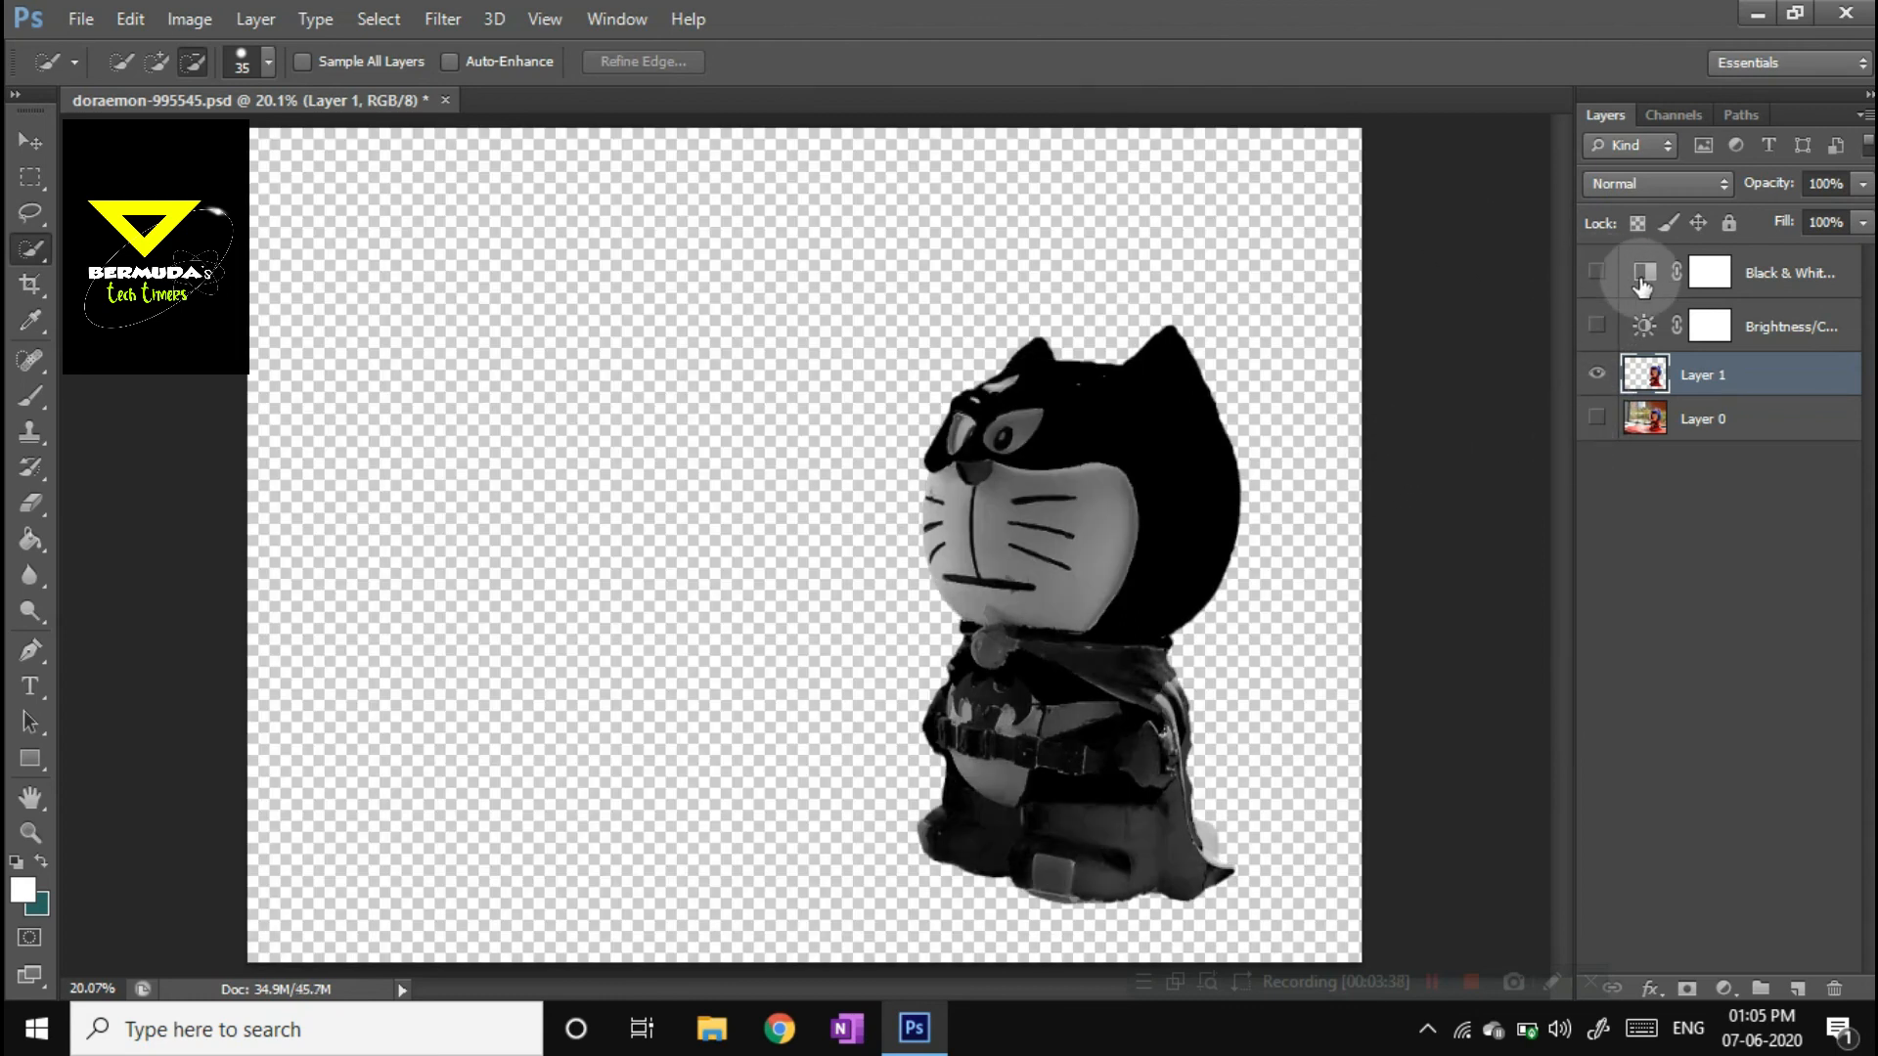
left_click(1774, 287)
key("Delete")
key("Delete")
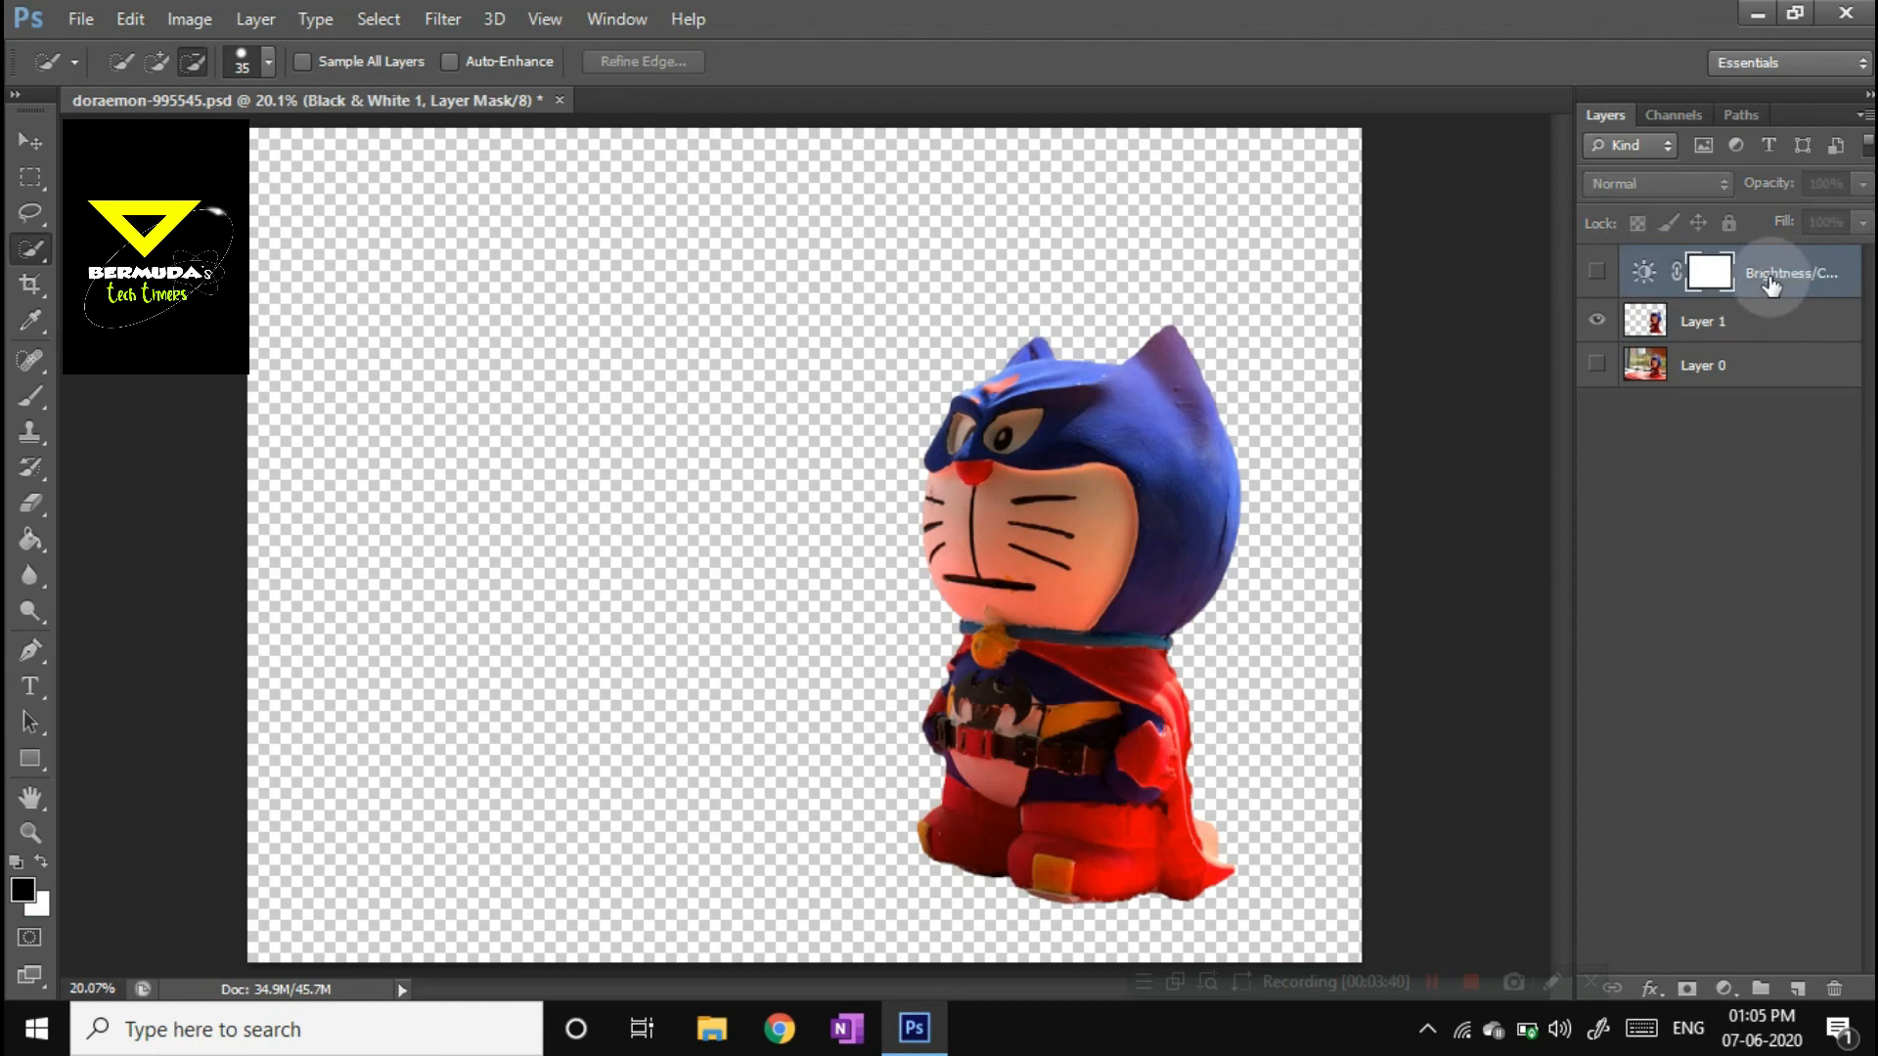
left_click(1597, 311)
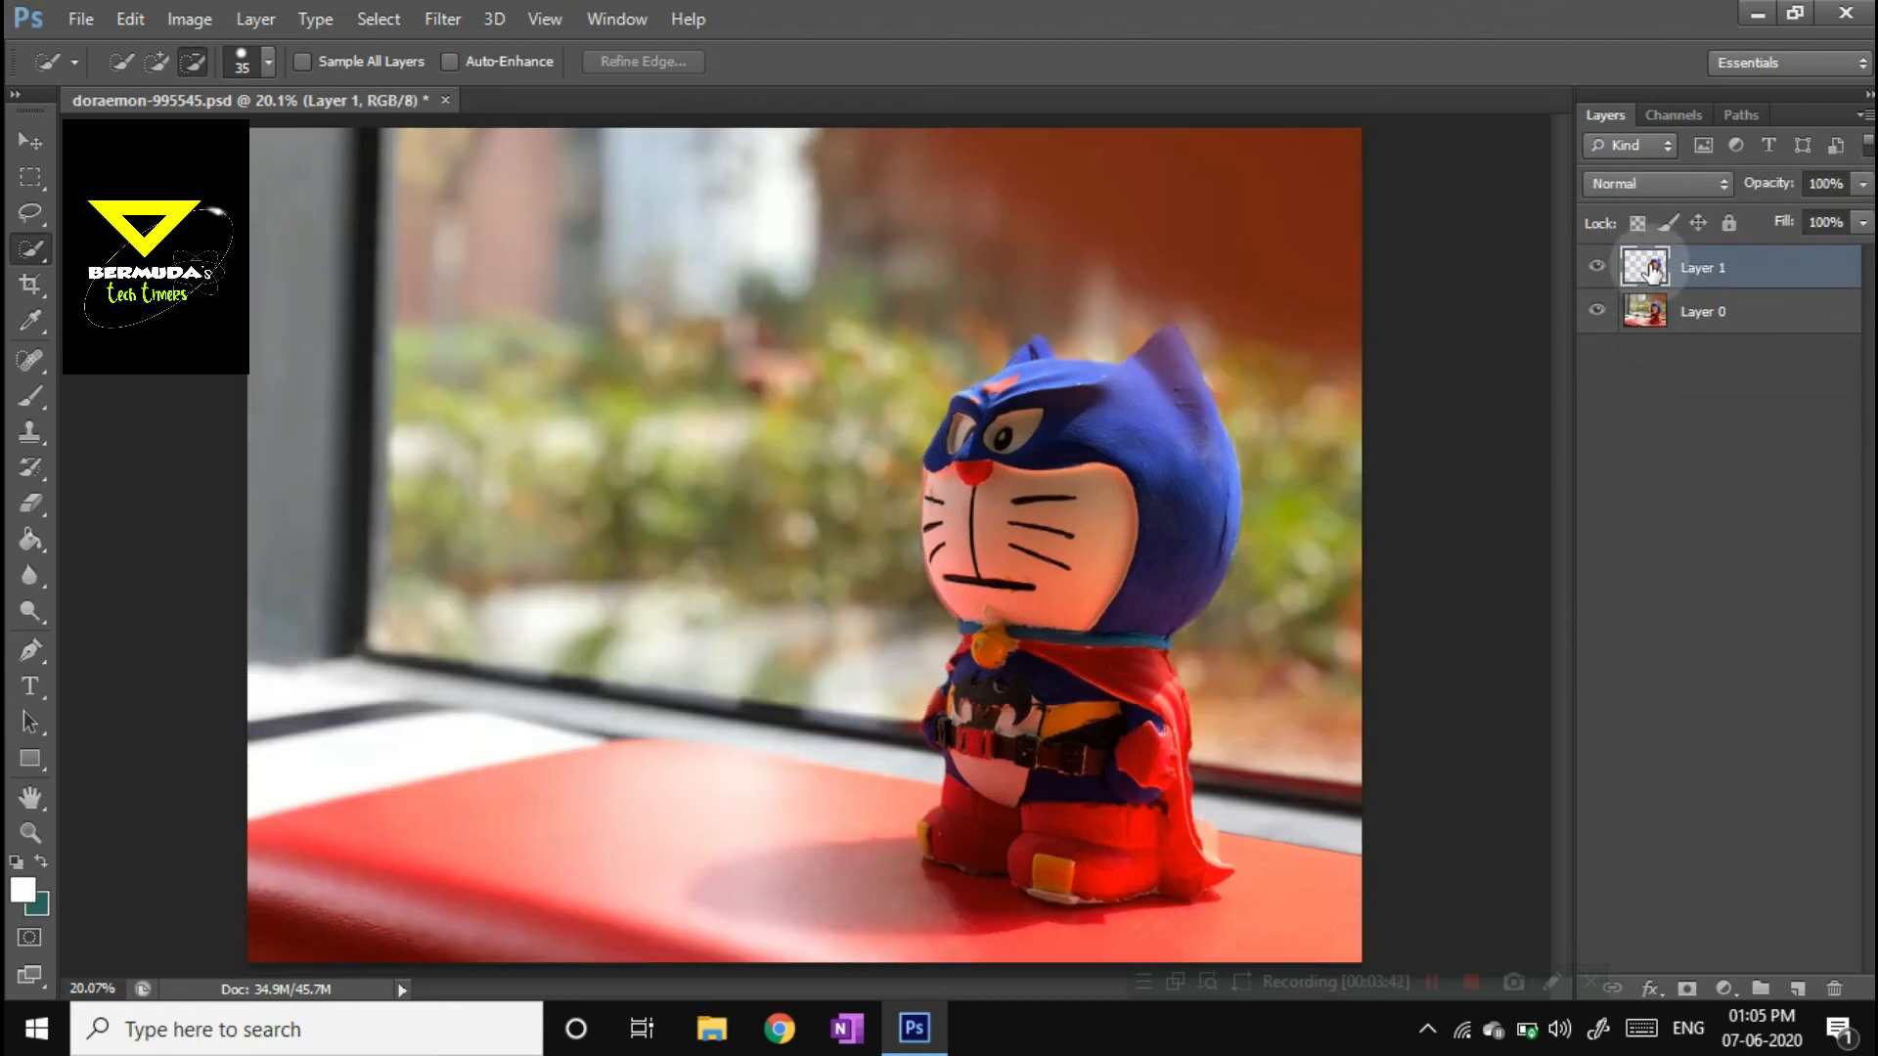
Step: Desaturate the whole original photo layer beneath the cut-out figure with no selection active, and minimize the program window
left_click(1640, 276, "ctrl")
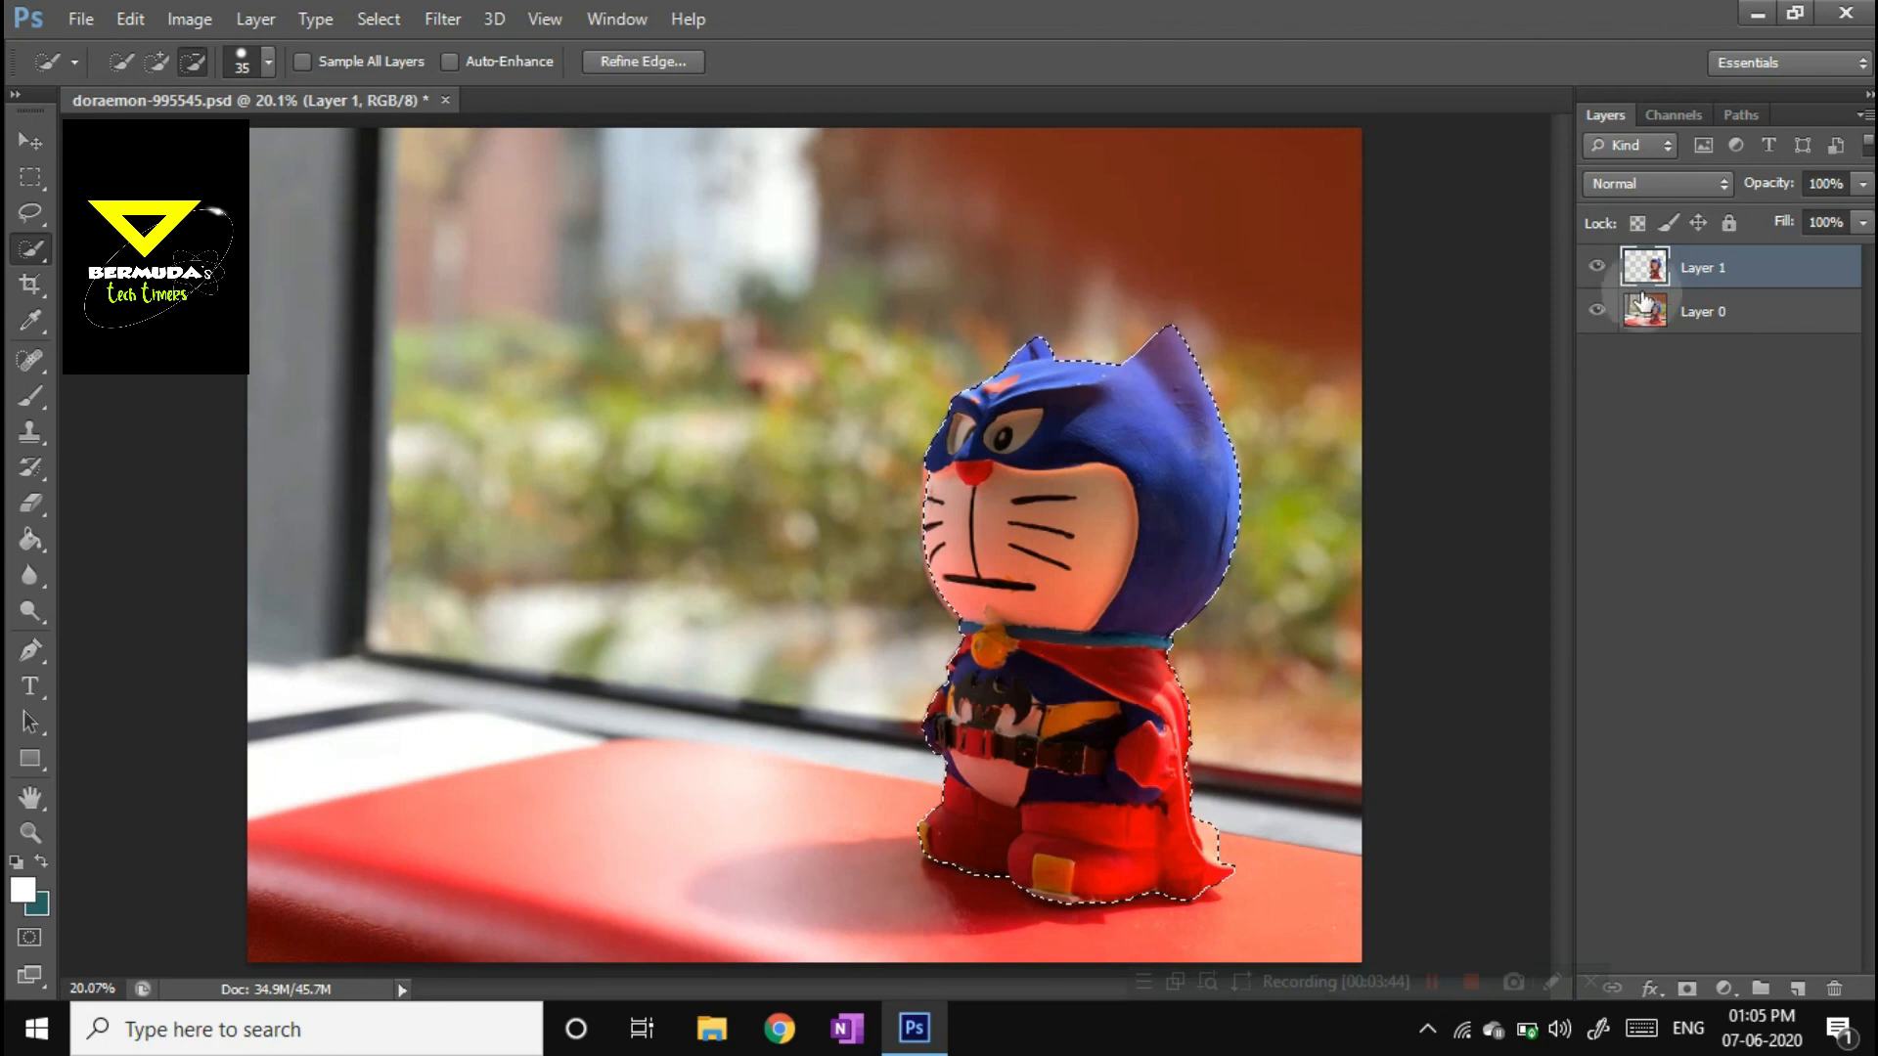
left_click(1717, 328)
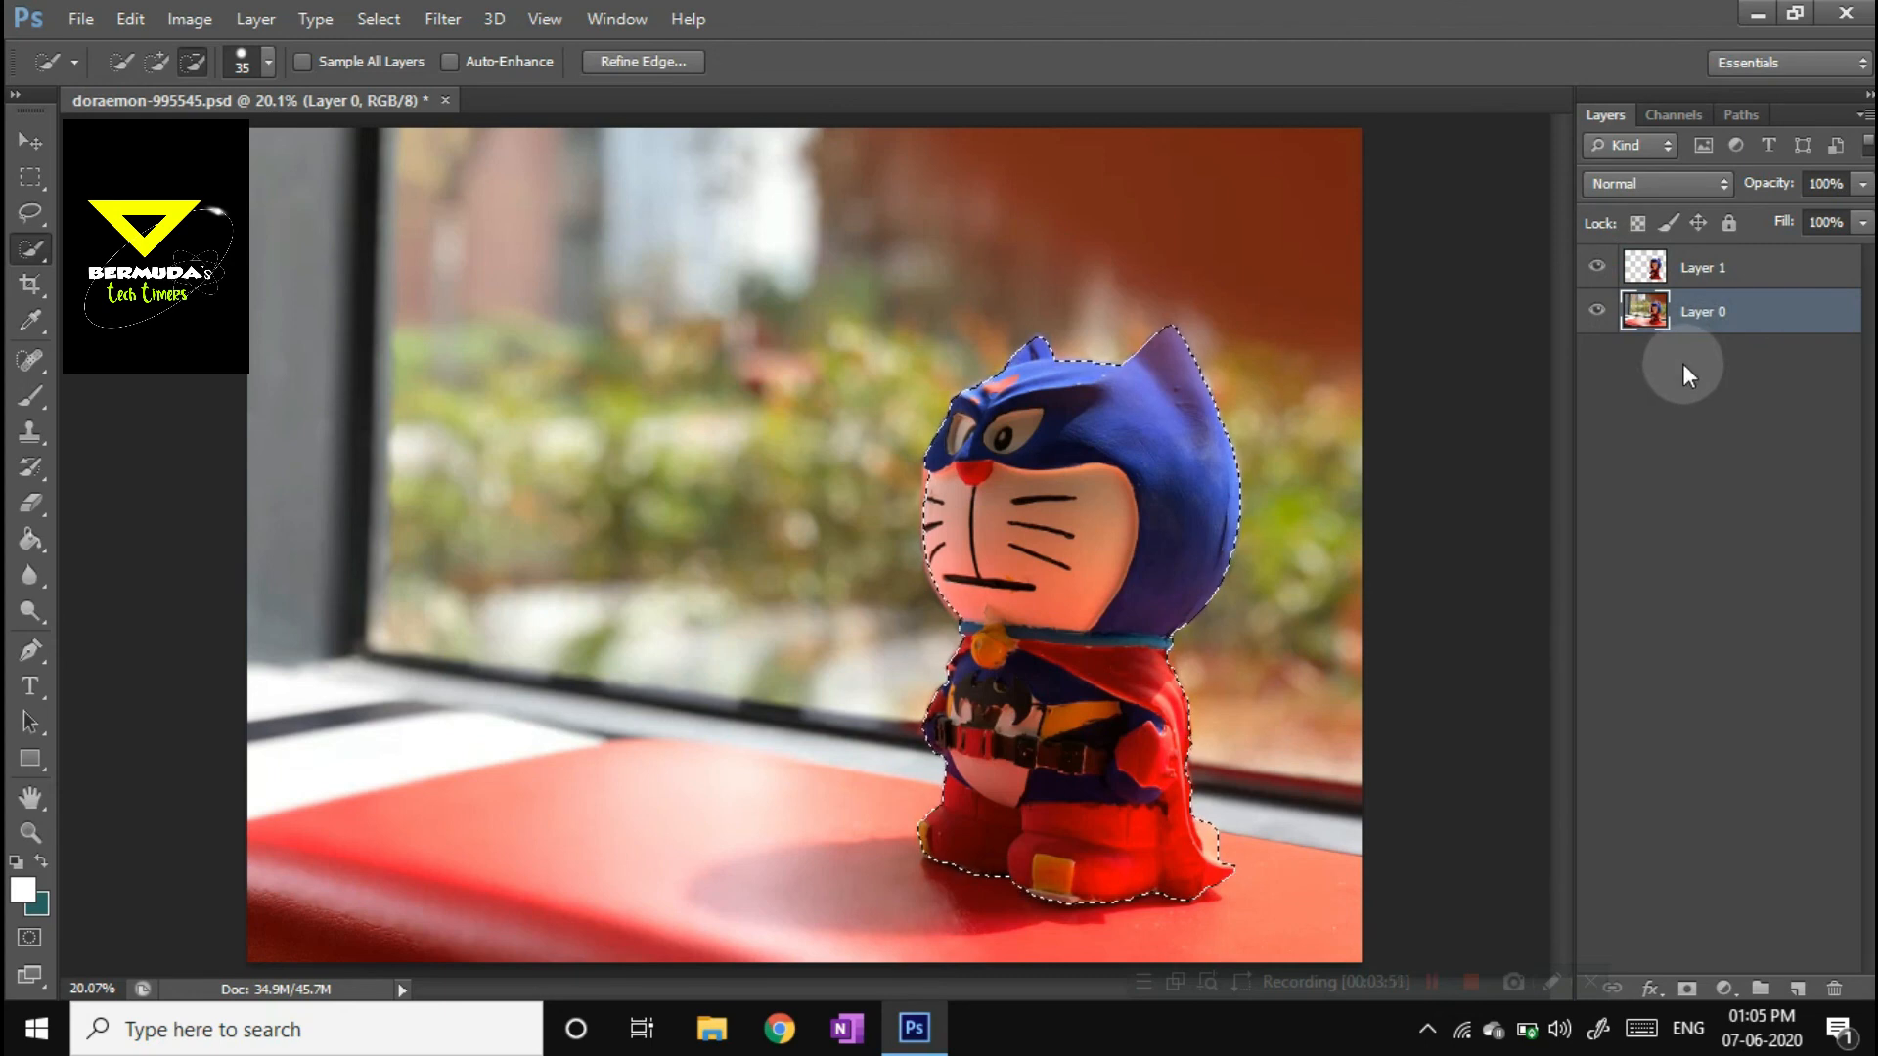
key("ctrl+d")
key("ctrl+shift+u")
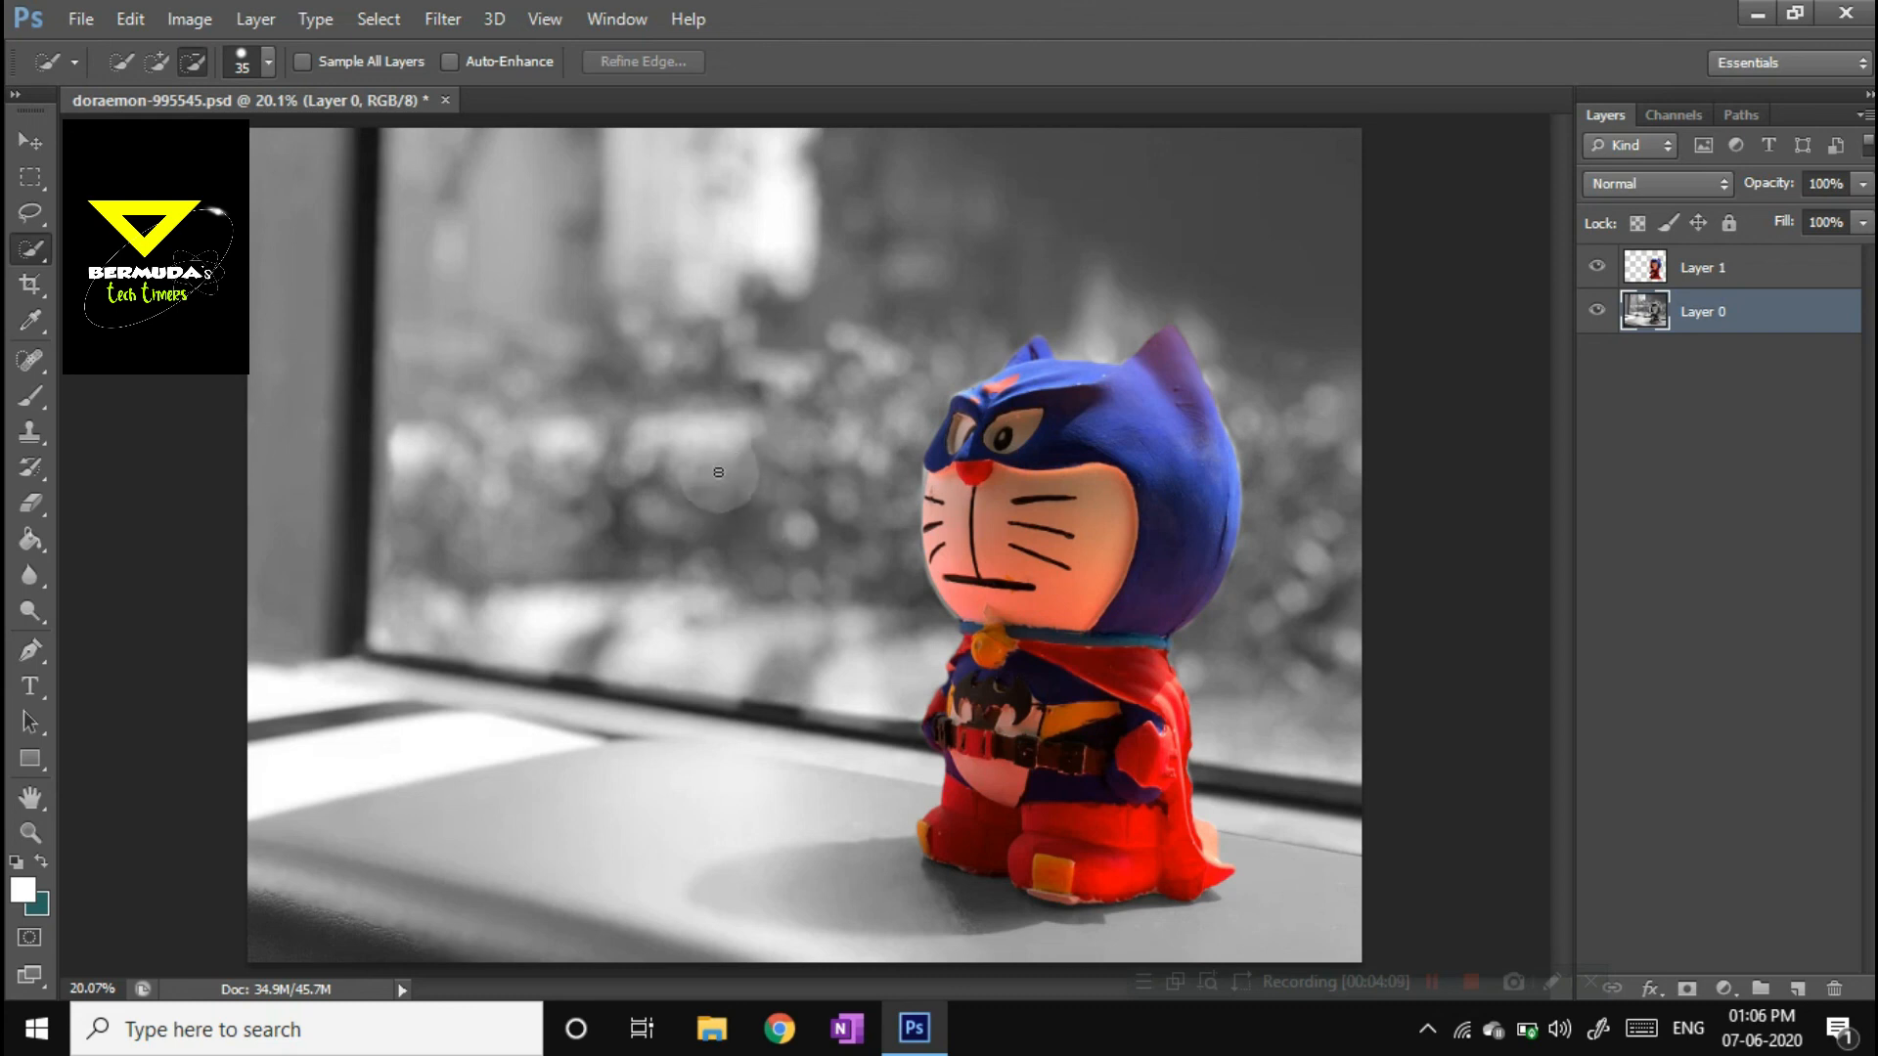
left_click(1759, 15)
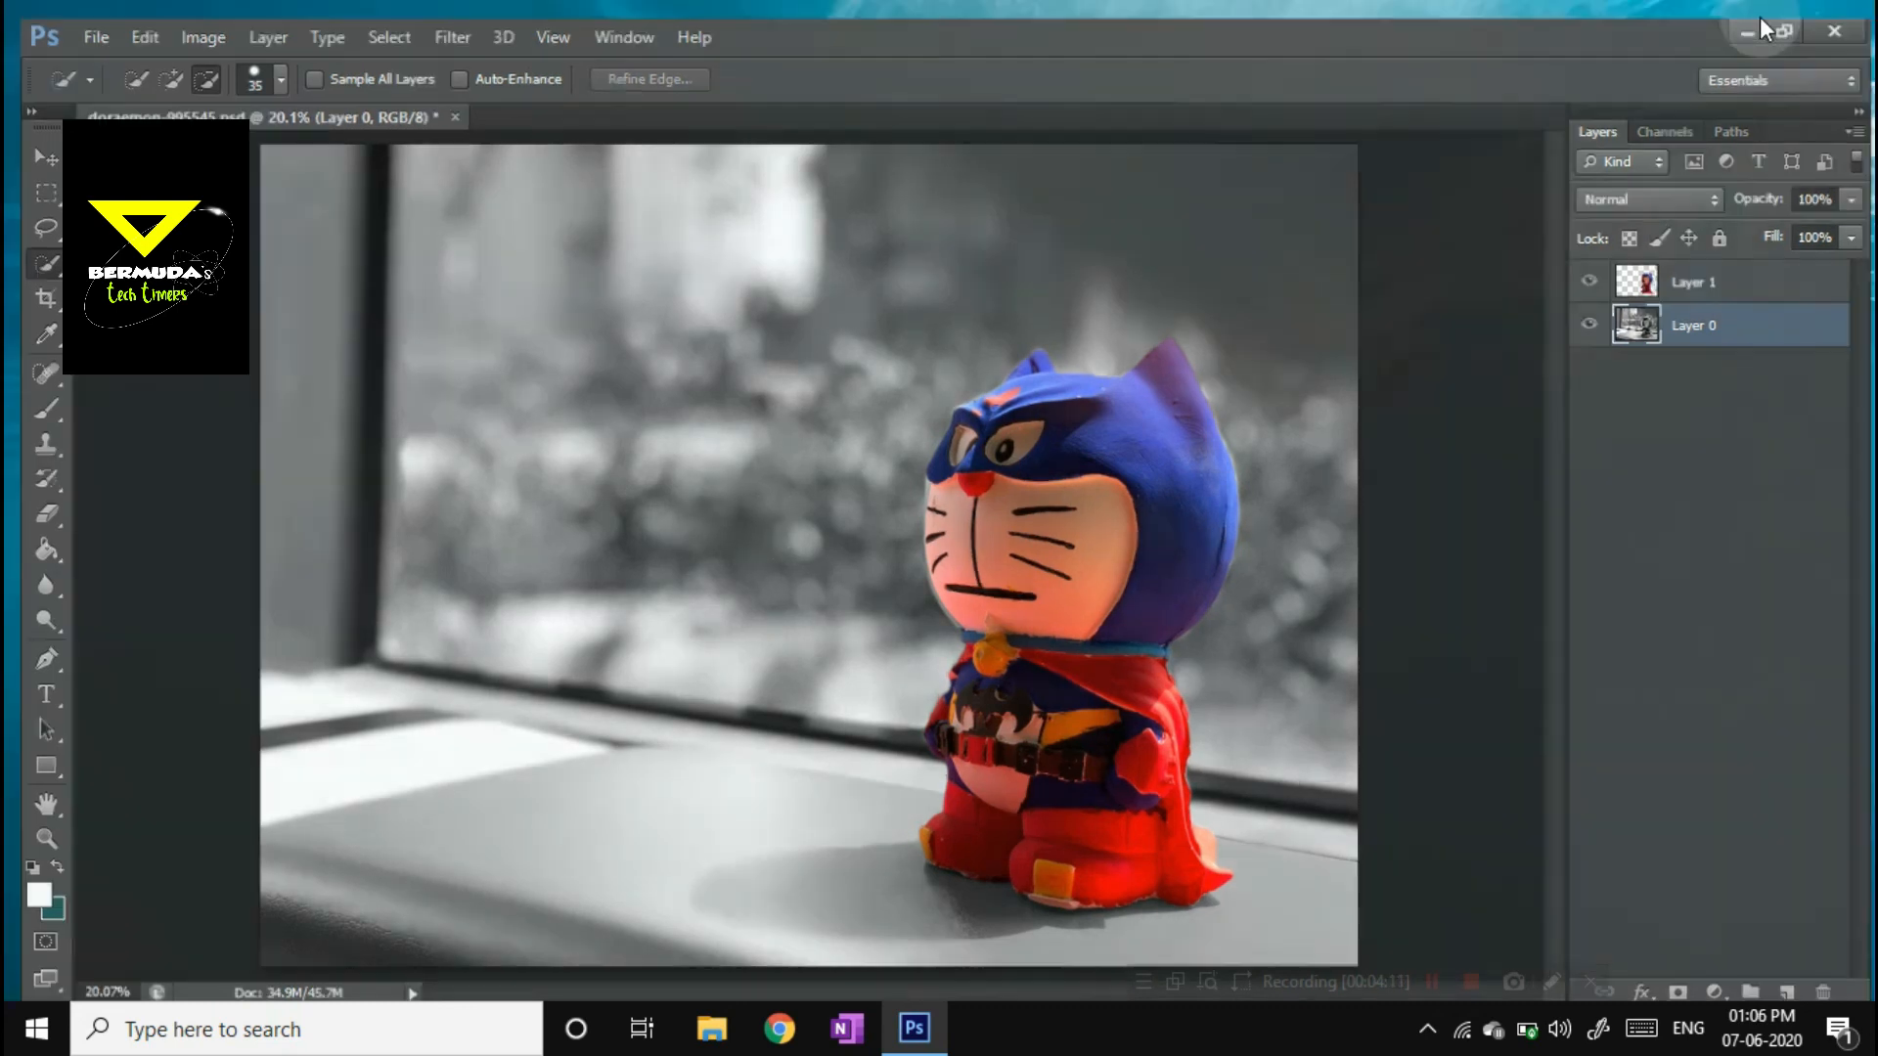